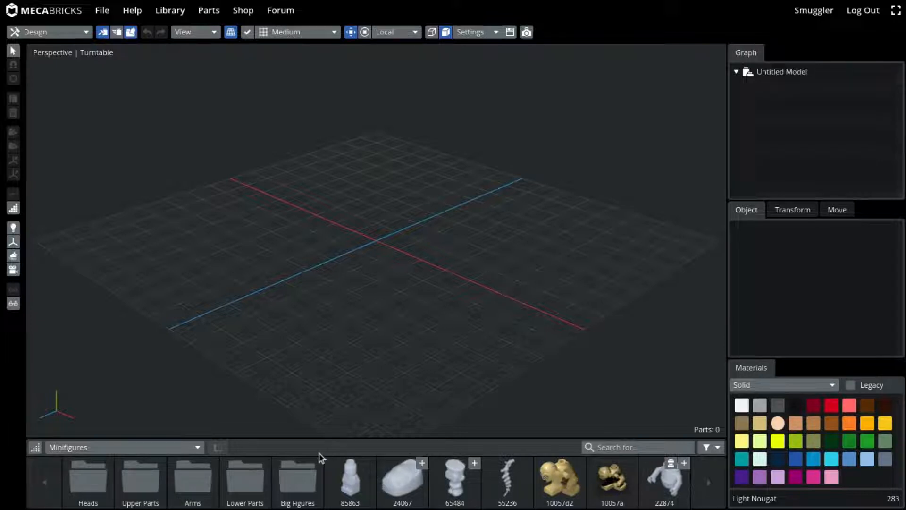
Add the white minifigure legs with black boots (21019a365) from the part 21019 variants in Minifigures Lower Parts.
{"action": "left_click", "coordinate": [247, 468]}
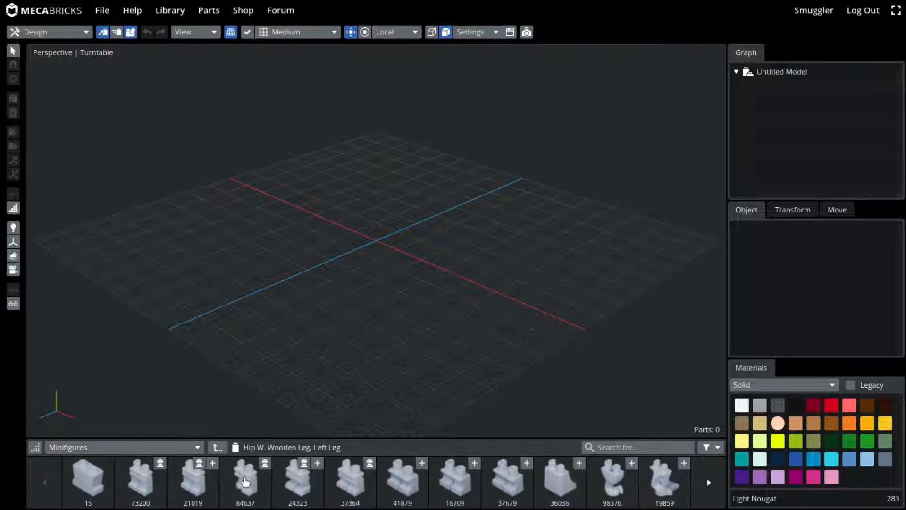
{"action": "left_click", "coordinate": [213, 464]}
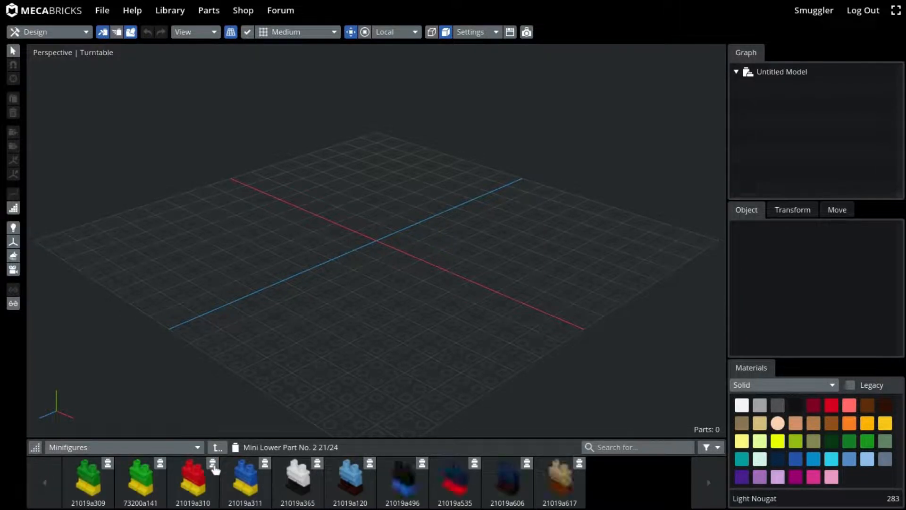
{"action": "left_click", "coordinate": [302, 494]}
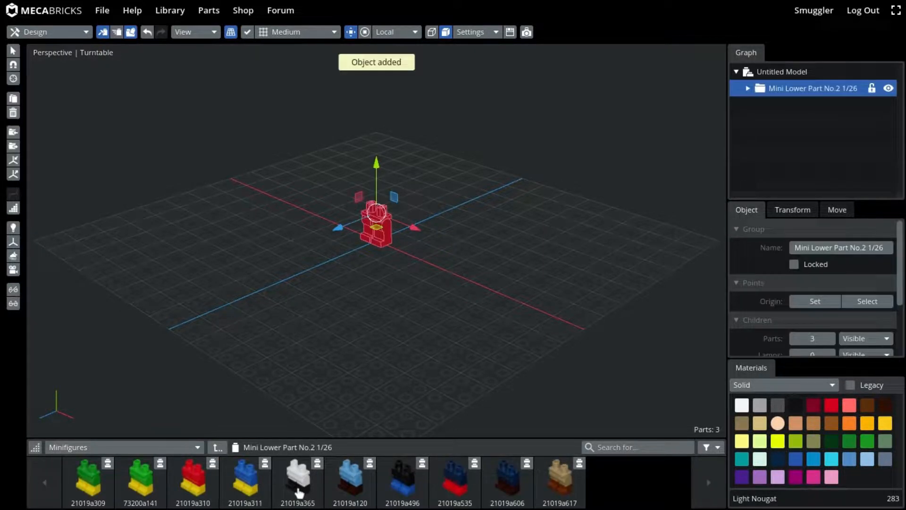
{"action": "left_click", "coordinate": [477, 207]}
Search the parts library for "belt" and select the hip's central connection point as the place to attach the part.
{"action": "scroll", "coordinate": [476, 206], "scroll_direction": "up", "scroll_amount": 5}
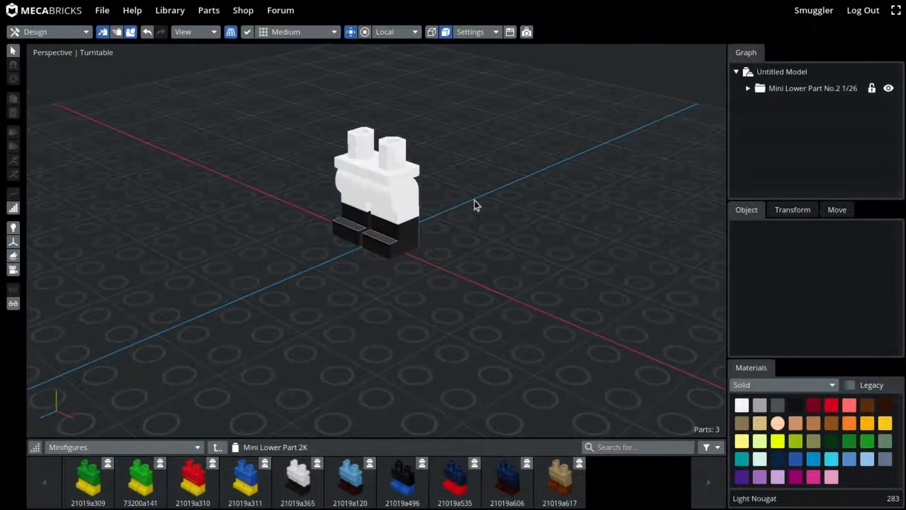
{"action": "scroll", "coordinate": [474, 200], "scroll_direction": "up", "scroll_amount": 3}
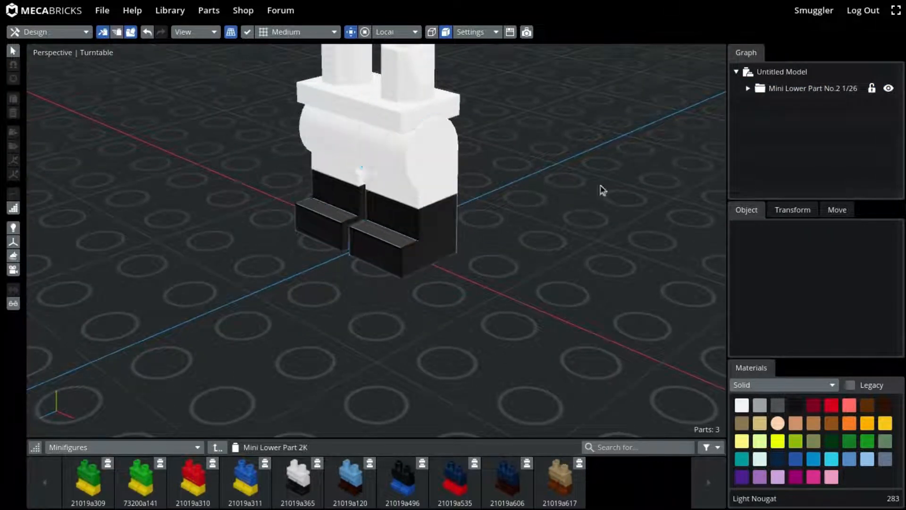
{"action": "scroll", "coordinate": [603, 190], "scroll_direction": "down", "scroll_amount": 3}
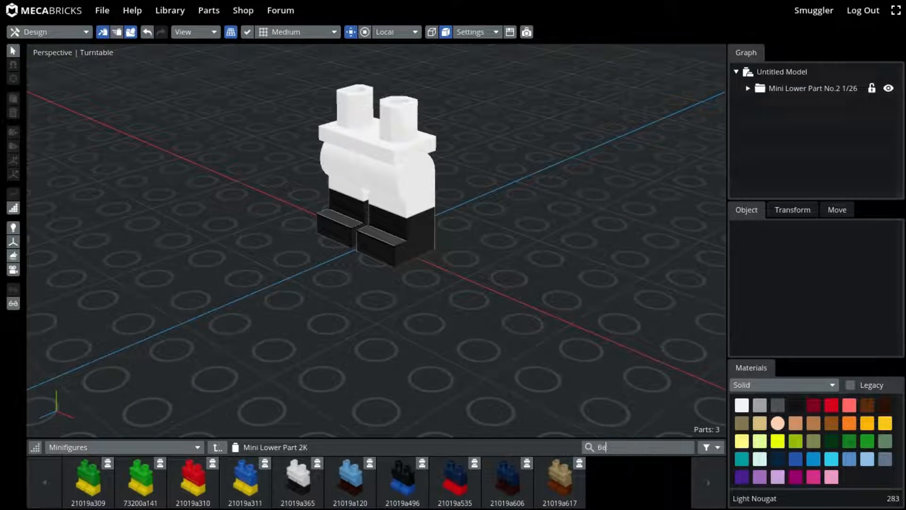
{"action": "key", "text": "Return"}
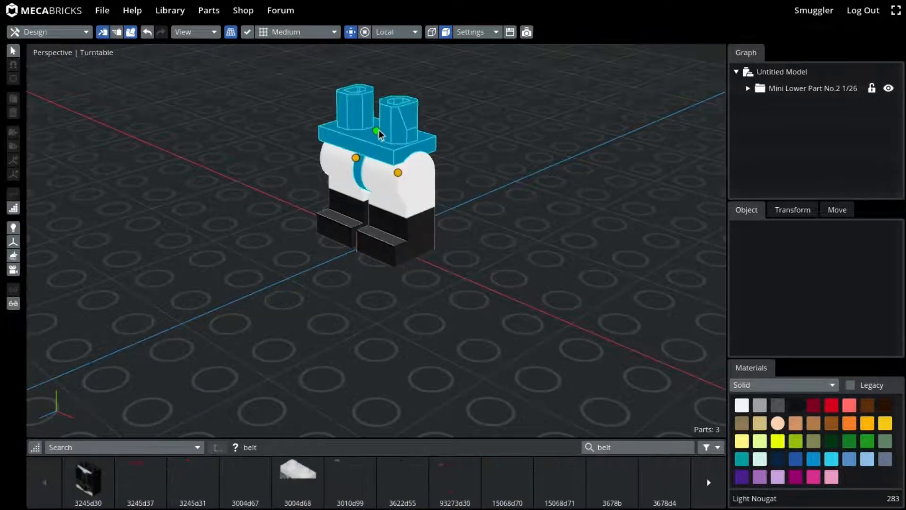
{"action": "left_click", "coordinate": [378, 132]}
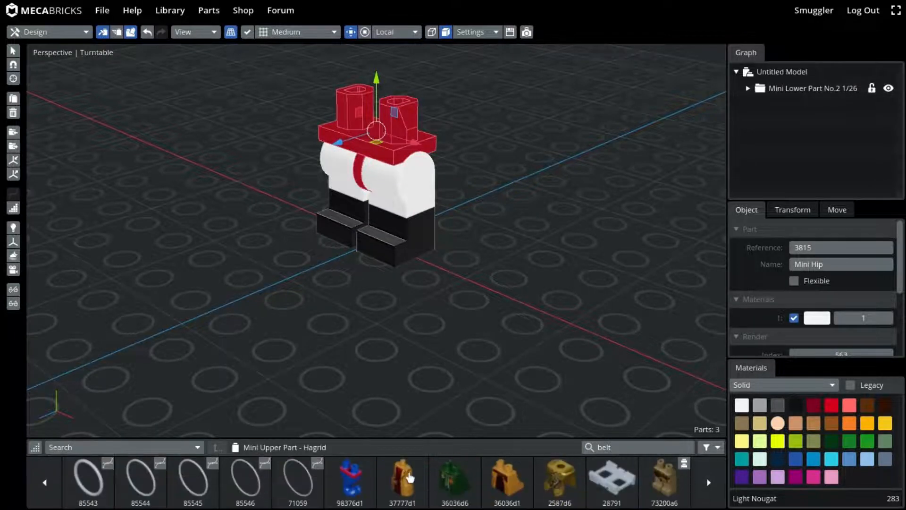
{"action": "scroll", "coordinate": [409, 478], "scroll_direction": "down", "scroll_amount": 1}
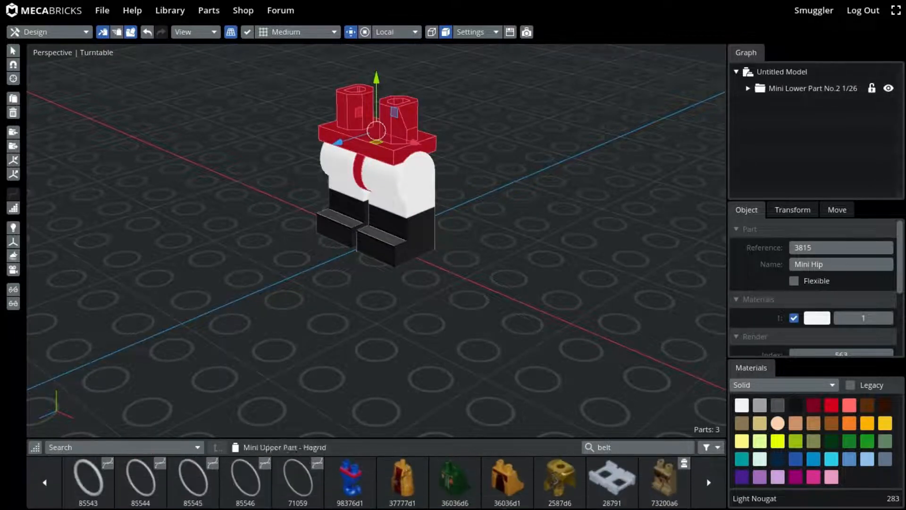
Add the belt part 28791 (Mini Equipment No.2) onto the hip and colour it Bright Blue.
{"action": "left_click", "coordinate": [629, 489]}
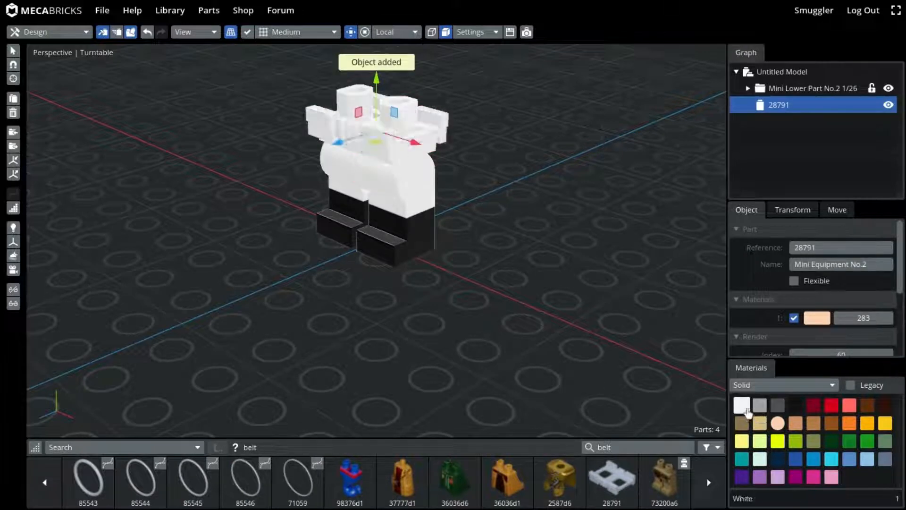
{"action": "left_click", "coordinate": [797, 459]}
{"action": "left_click", "coordinate": [512, 165]}
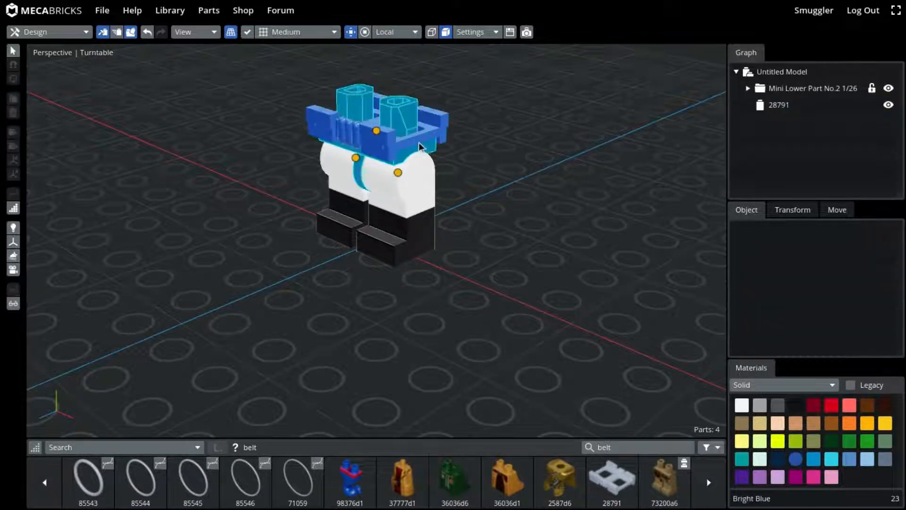
Attach the Mini Upper Part 2K (16360) from Minifigures Upper Parts to the belt's connection point.
{"action": "left_click", "coordinate": [377, 128]}
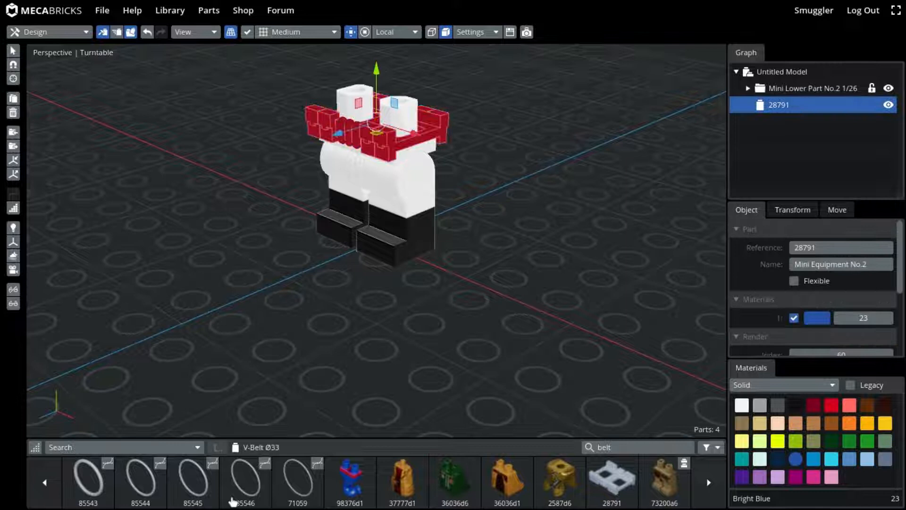
{"action": "left_click", "coordinate": [184, 447]}
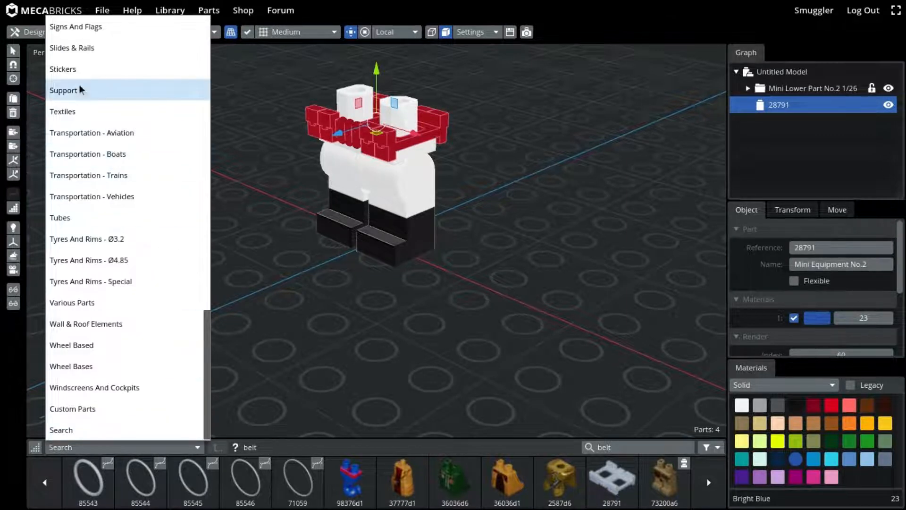
{"action": "key", "text": "Up"}
{"action": "key", "text": "Up"}
{"action": "key", "text": "Up"}
{"action": "key", "text": "Up"}
{"action": "key", "text": "Up"}
{"action": "key", "text": "Up"}
{"action": "key", "text": "Up"}
{"action": "key", "text": "Up"}
{"action": "key", "text": "Up"}
{"action": "key", "text": "Up"}
{"action": "key", "text": "Up"}
{"action": "key", "text": "Up"}
{"action": "key", "text": "Up"}
{"action": "key", "text": "Up"}
{"action": "key", "text": "Up"}
{"action": "key", "text": "Up"}
{"action": "key", "text": "Up"}
{"action": "key", "text": "Up"}
{"action": "key", "text": "Up"}
{"action": "key", "text": "Up"}
{"action": "key", "text": "Up"}
{"action": "key", "text": "Up"}
{"action": "key", "text": "Up"}
{"action": "key", "text": "Up"}
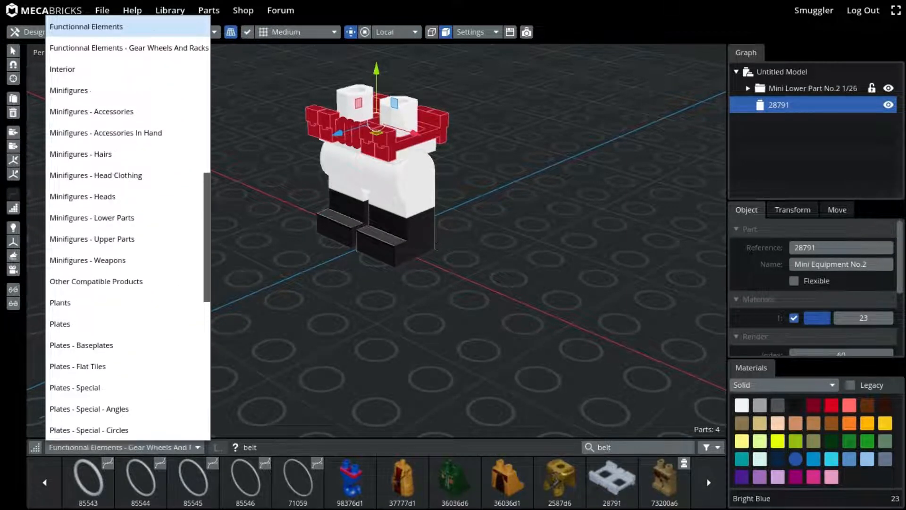
{"action": "key", "text": "Down"}
{"action": "key", "text": "Down"}
{"action": "key", "text": "Down"}
{"action": "key", "text": "Return"}
{"action": "left_click", "coordinate": [151, 503]}
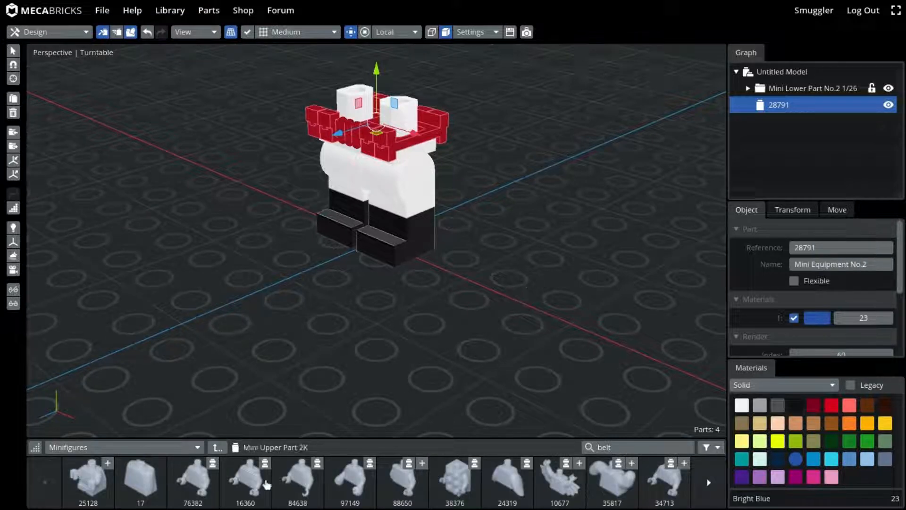
{"action": "left_click", "coordinate": [266, 484]}
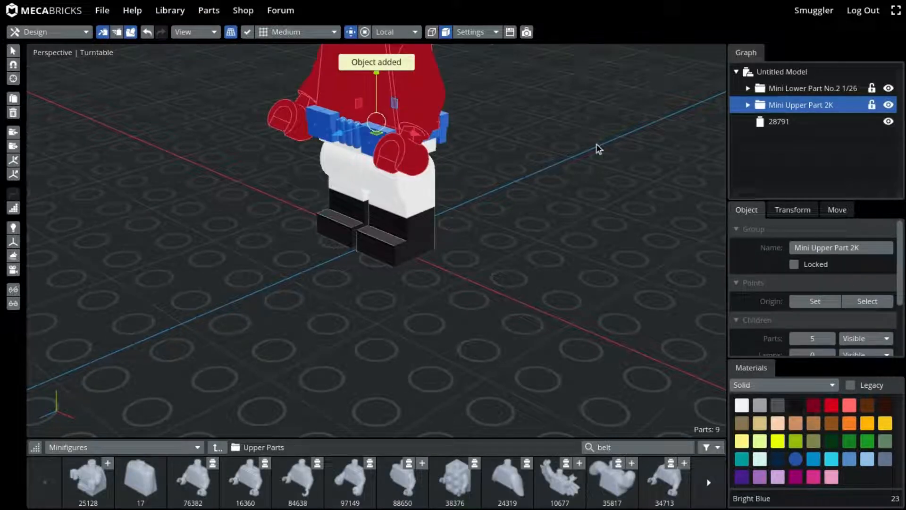
Delete only the torso piece of the added upper body.
{"action": "left_click", "coordinate": [196, 36]}
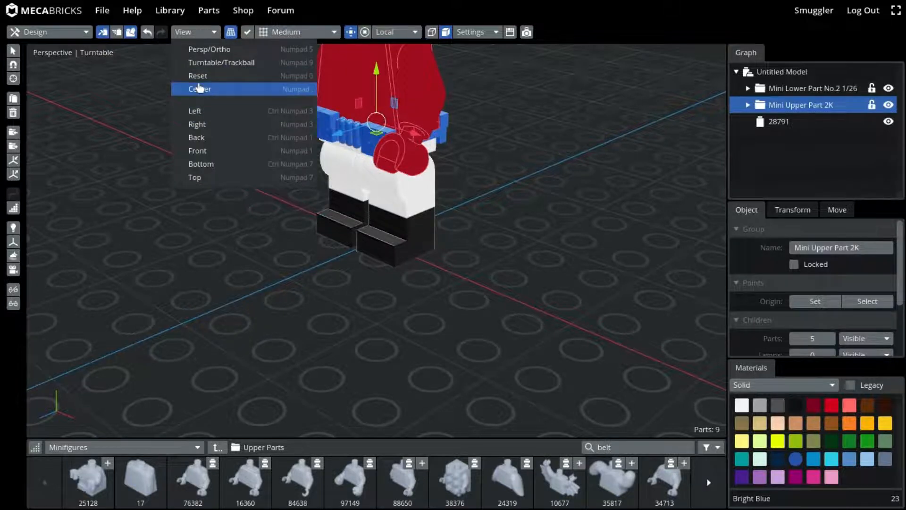
{"action": "left_click", "coordinate": [202, 89]}
{"action": "left_click", "coordinate": [185, 126]}
{"action": "left_click", "coordinate": [391, 256]}
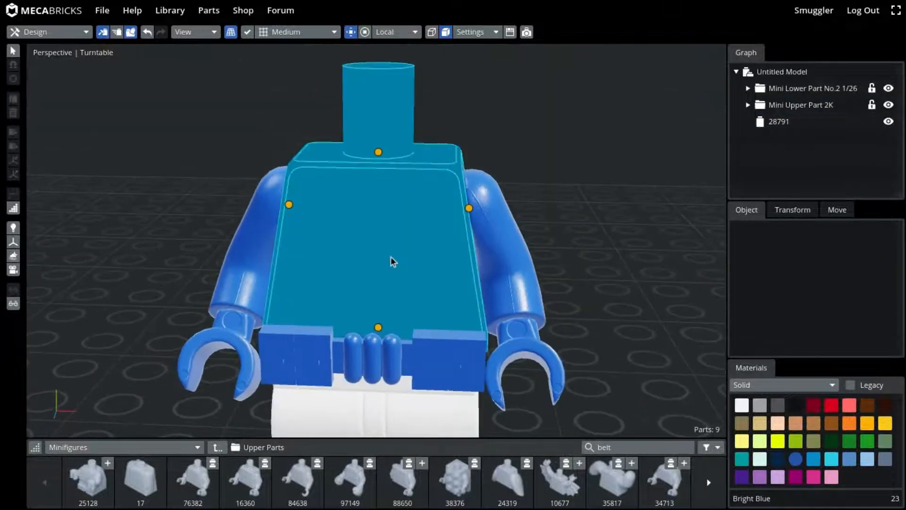
{"action": "key", "text": "Delete"}
Colour the two-tone left arm Bright Red on its upper part and Light Nougat on its forearm.
{"action": "left_click", "coordinate": [483, 249]}
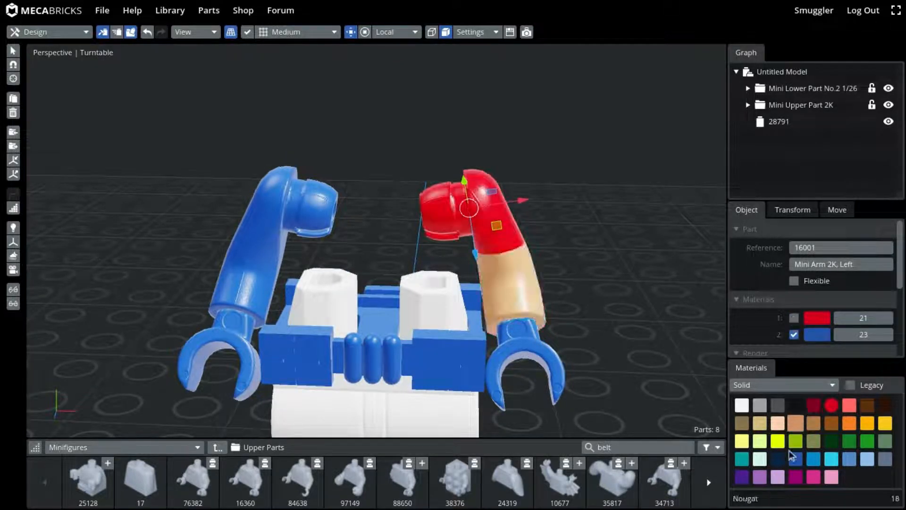
{"action": "left_click", "coordinate": [778, 422]}
{"action": "left_click", "coordinate": [380, 264]}
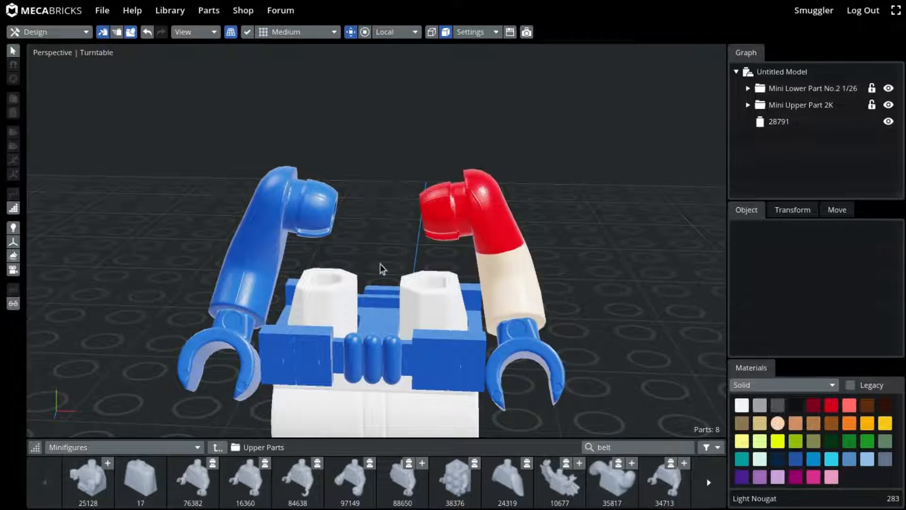
Set the right arm's material 1 to Bright Red and its material 2 to Light Nougat.
{"action": "left_click", "coordinate": [248, 241]}
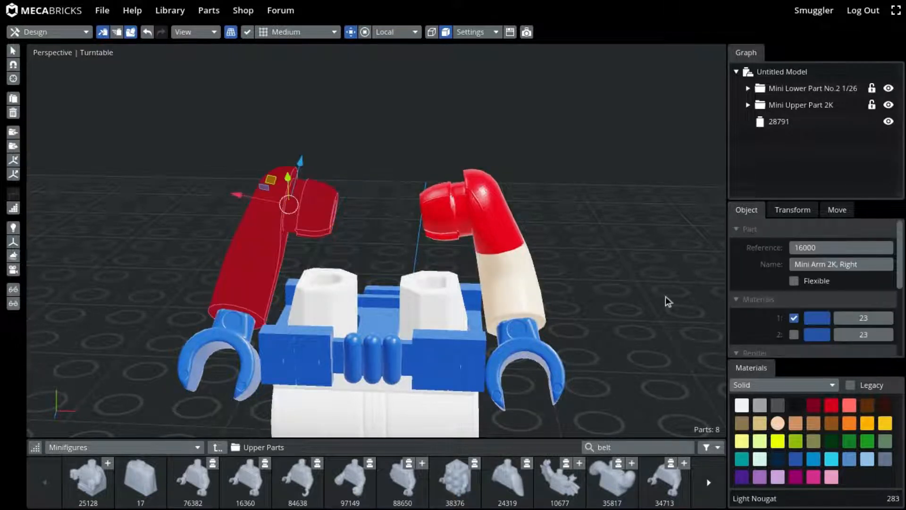
{"action": "left_click", "coordinate": [831, 407]}
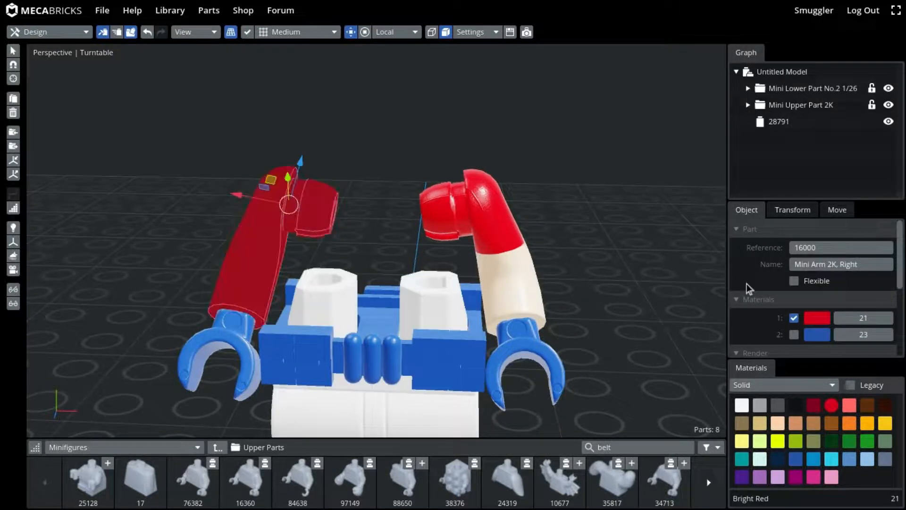
{"action": "left_click", "coordinate": [793, 334]}
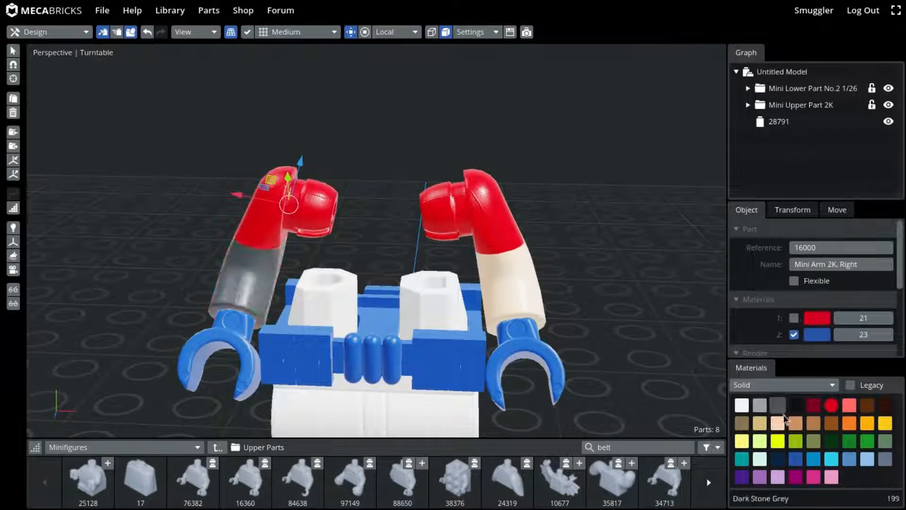
{"action": "left_click", "coordinate": [777, 423]}
{"action": "left_click", "coordinate": [662, 253]}
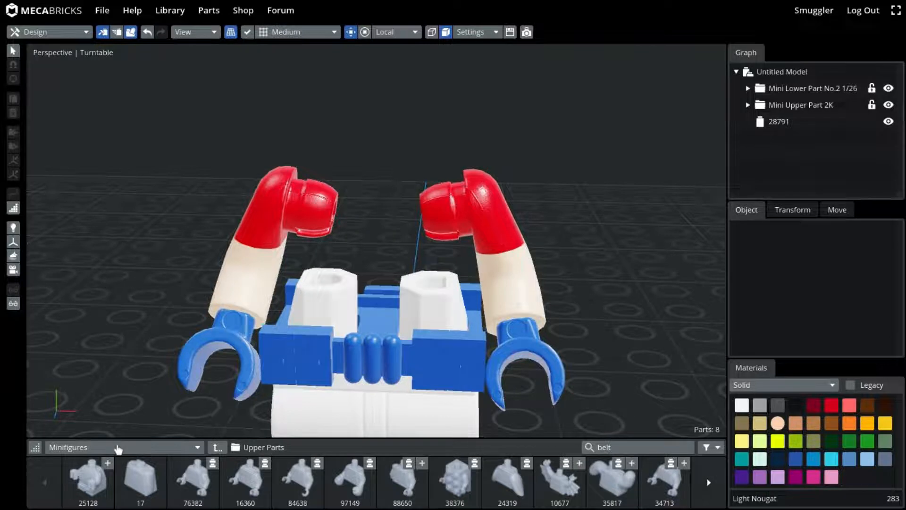
Switch the parts library to Minifigures - Upper Parts and open the Marvel folder under Super Heroes.
{"action": "left_click", "coordinate": [118, 447]}
{"action": "key", "text": "Down"}
{"action": "key", "text": "Down"}
{"action": "key", "text": "Down"}
{"action": "key", "text": "Down"}
{"action": "key", "text": "Down"}
{"action": "key", "text": "Down"}
{"action": "key", "text": "Down"}
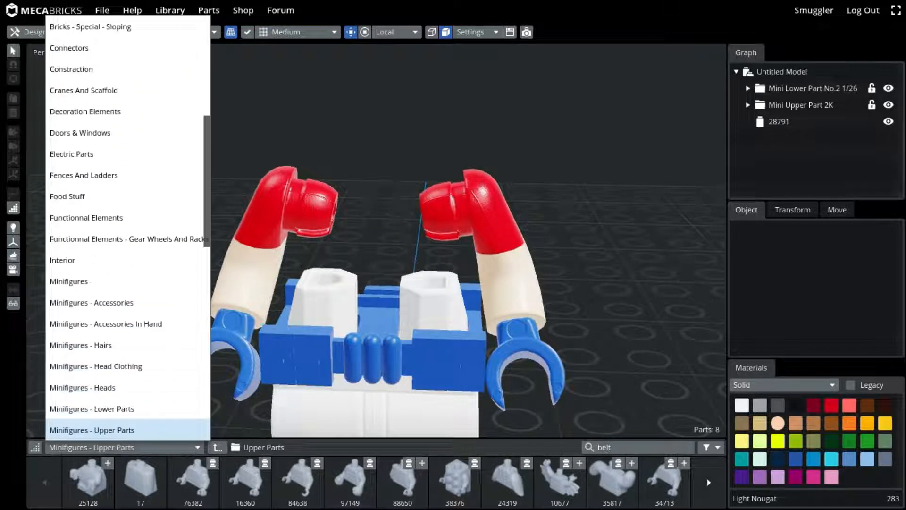
{"action": "key", "text": "Return"}
{"action": "scroll", "coordinate": [472, 497], "scroll_direction": "down", "scroll_amount": 1}
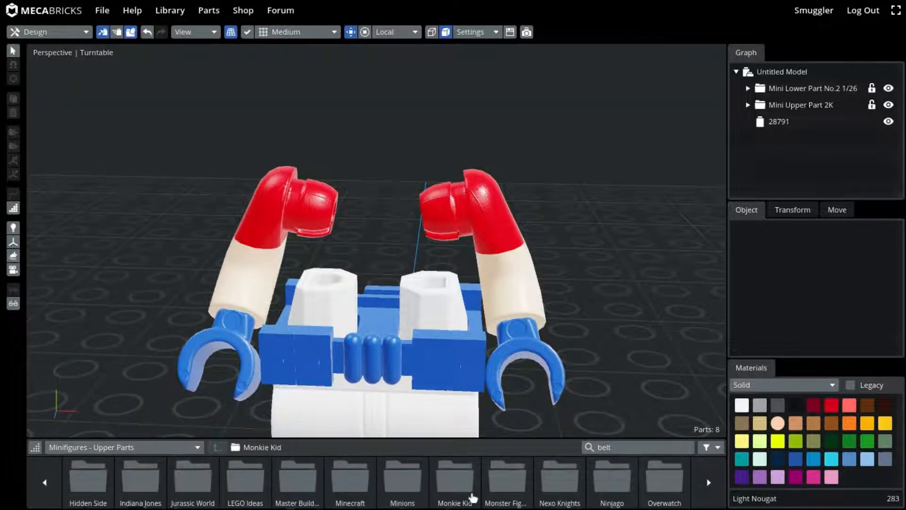
{"action": "scroll", "coordinate": [577, 494], "scroll_direction": "up", "scroll_amount": 1}
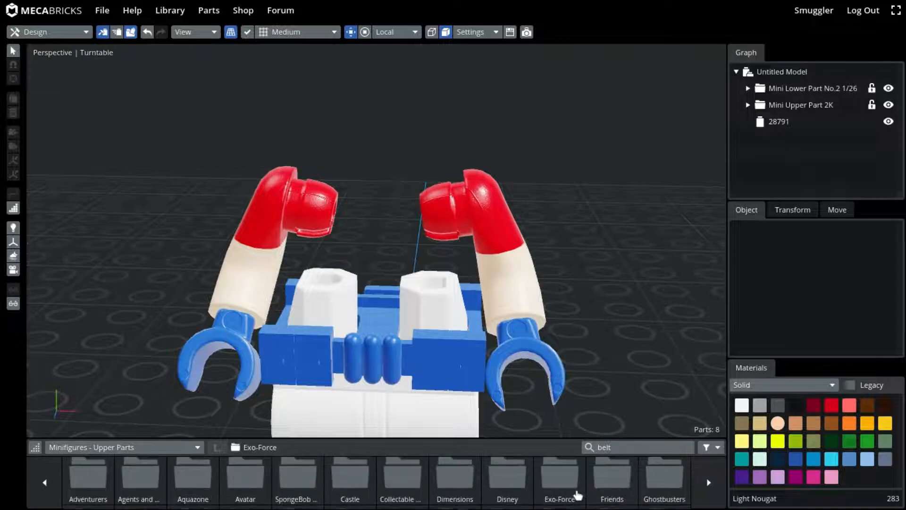
{"action": "scroll", "coordinate": [577, 494], "scroll_direction": "down", "scroll_amount": 1}
{"action": "left_click", "coordinate": [709, 485]}
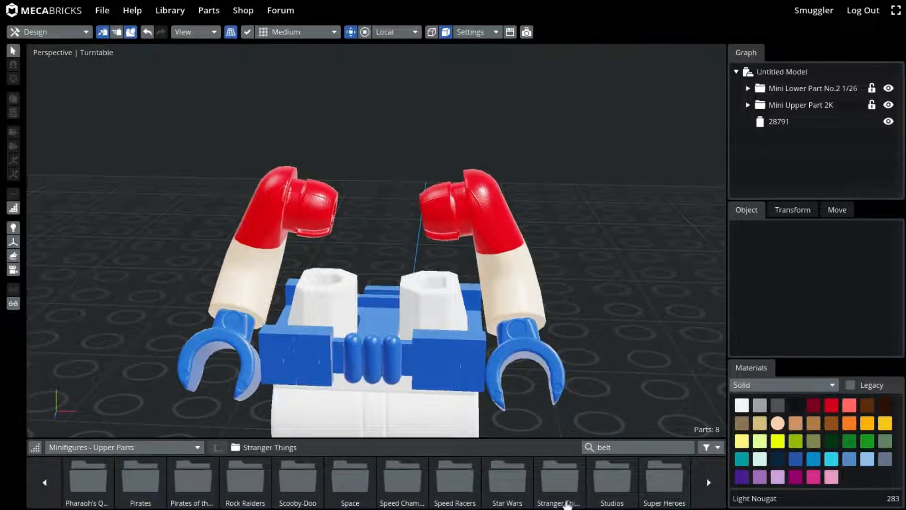
{"action": "left_click", "coordinate": [660, 488]}
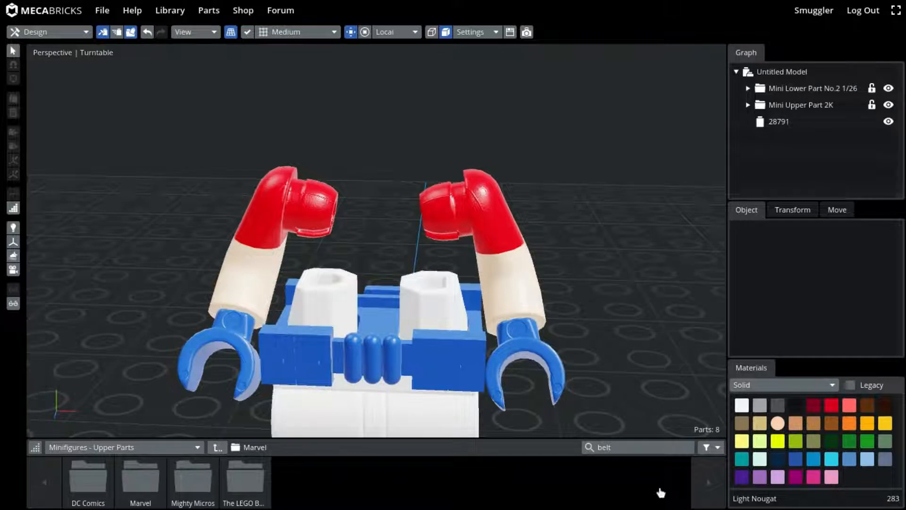
Browse the Marvel upper parts and add the printed red upper body 76382a1875 onto the figure's hips.
{"action": "left_click", "coordinate": [710, 484]}
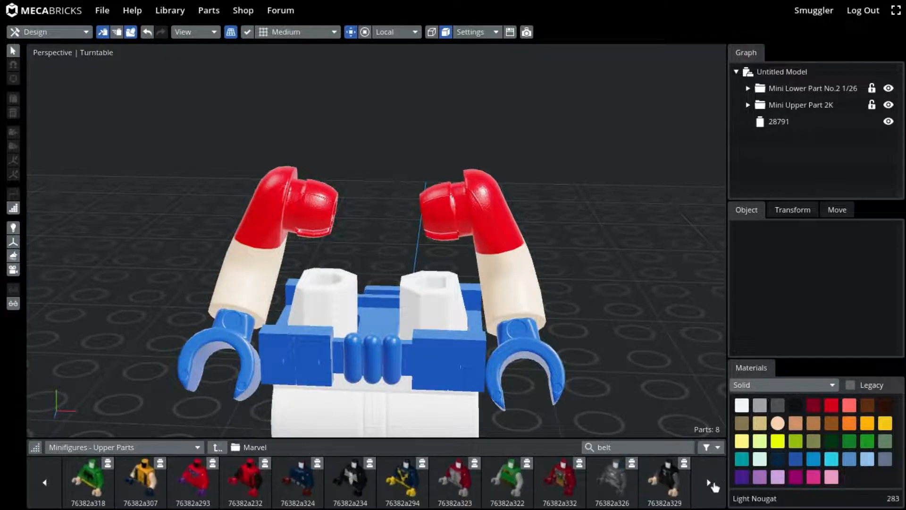
{"action": "left_click", "coordinate": [711, 484]}
{"action": "left_click", "coordinate": [711, 484]}
{"action": "left_click", "coordinate": [710, 484]}
{"action": "left_click", "coordinate": [710, 484]}
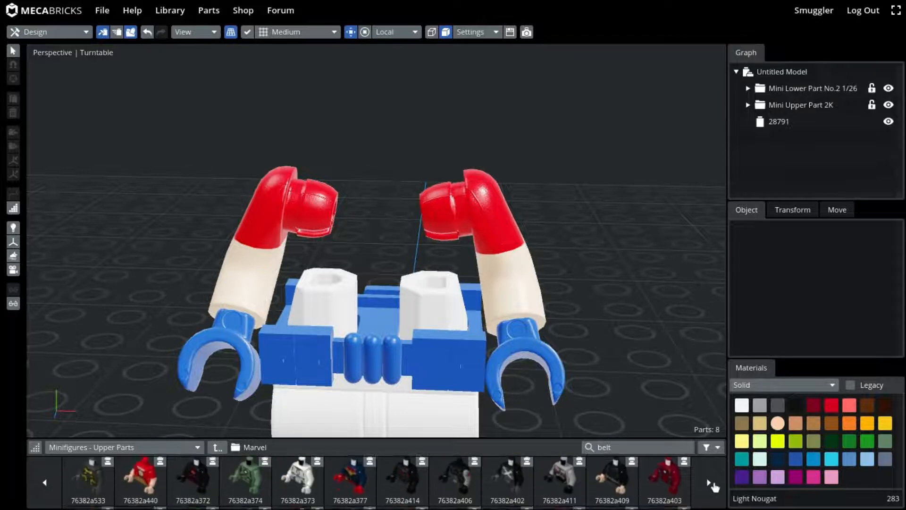
{"action": "left_click", "coordinate": [711, 484]}
{"action": "left_click", "coordinate": [711, 484]}
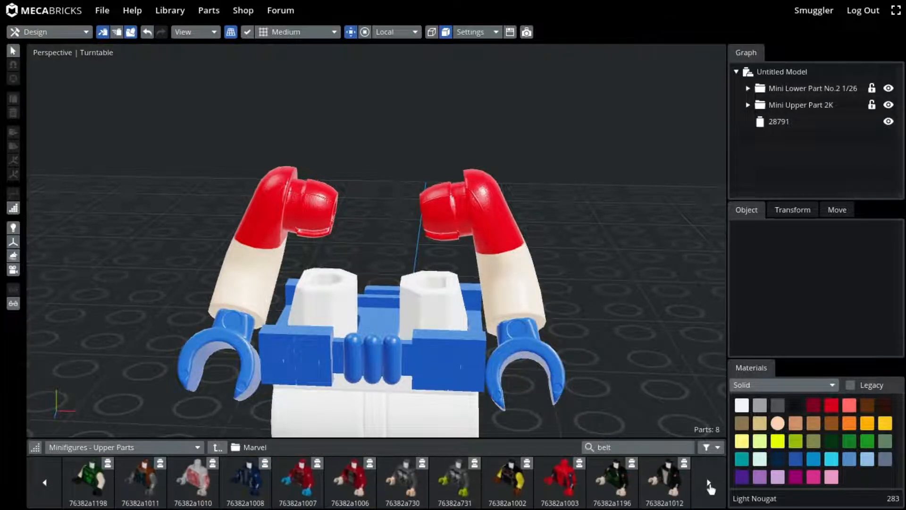
{"action": "left_click", "coordinate": [710, 484]}
{"action": "left_click", "coordinate": [709, 484]}
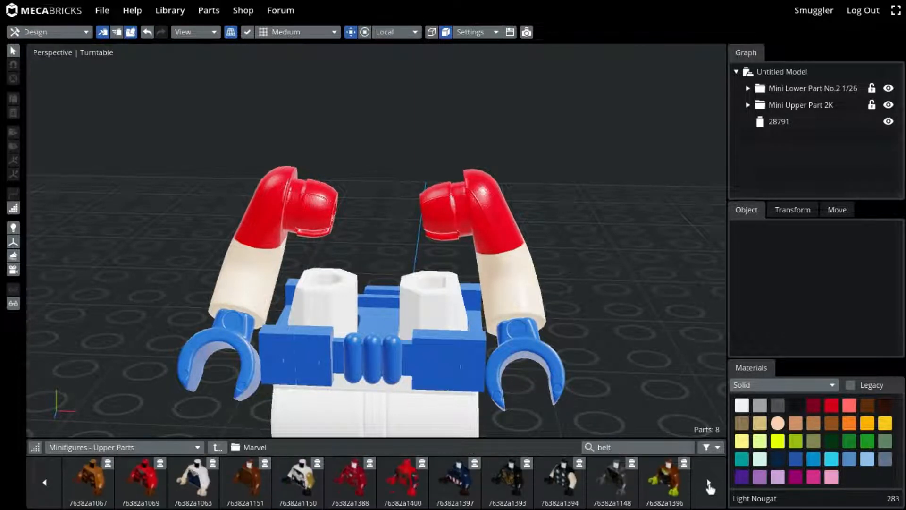
{"action": "left_click", "coordinate": [709, 485]}
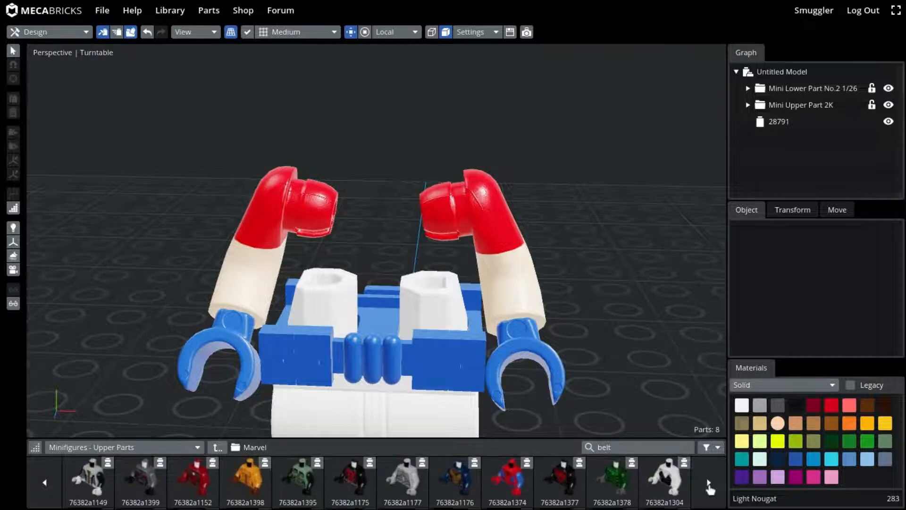
{"action": "left_click", "coordinate": [709, 485]}
{"action": "left_click", "coordinate": [710, 485]}
{"action": "left_click", "coordinate": [709, 485]}
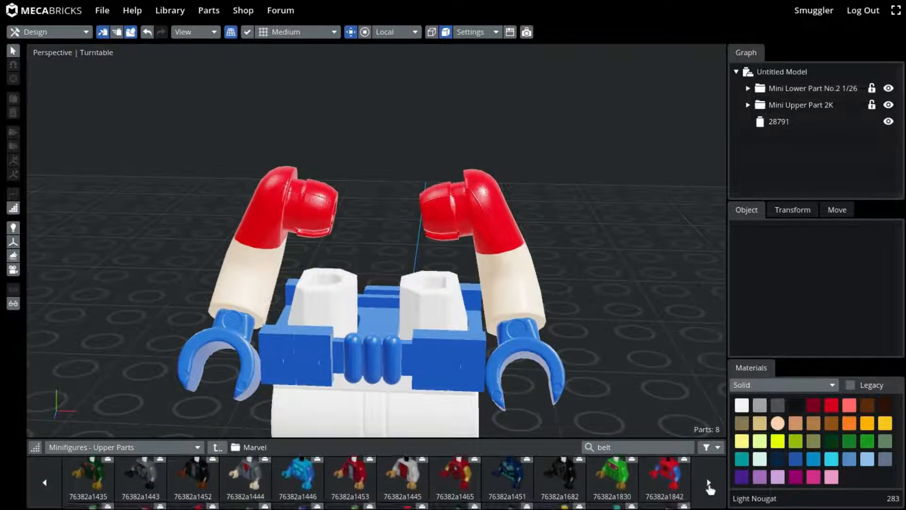
{"action": "left_click", "coordinate": [339, 304]}
{"action": "left_click", "coordinate": [408, 484]}
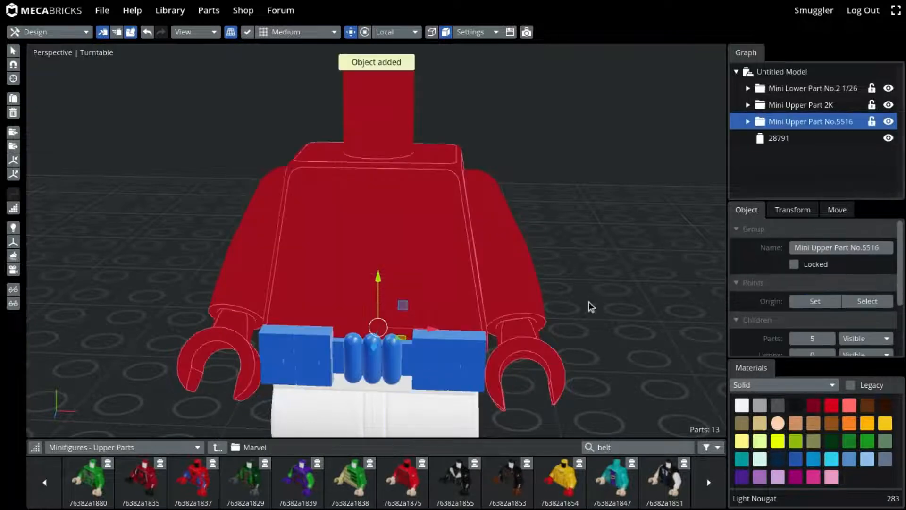
Move the added red upper body backwards, clear of the figure's arms and belt.
{"action": "right_click_drag", "start_coordinate": [589, 303], "coordinate": [552, 321]}
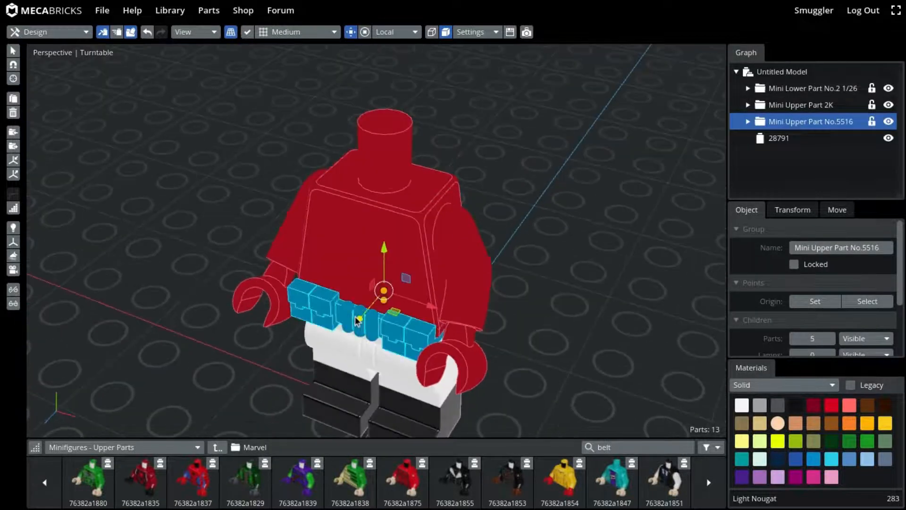
{"action": "left_click_drag", "start_coordinate": [357, 324], "coordinate": [532, 170]}
{"action": "left_click", "coordinate": [541, 234]}
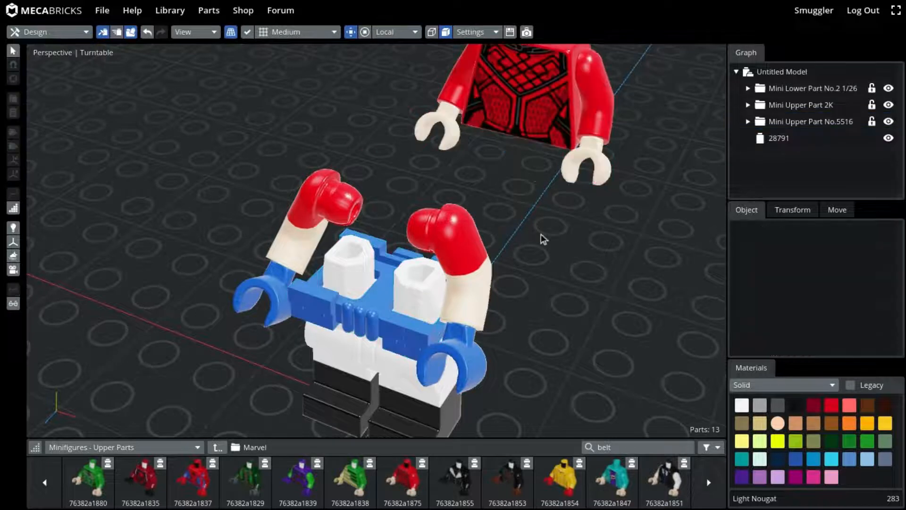
Delete both arms and both hands from the moved-aside upper body, keeping only its printed torso.
{"action": "left_click", "coordinate": [601, 146]}
{"action": "key", "text": "Delete"}
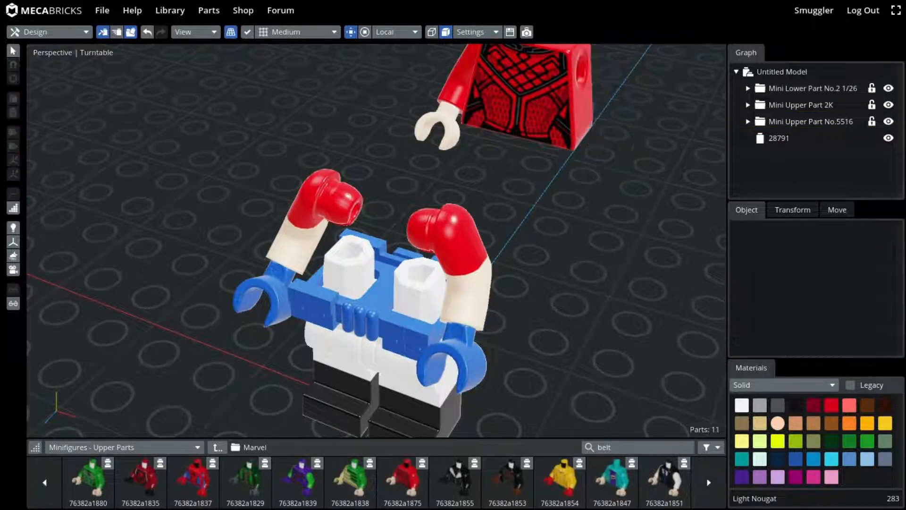
{"action": "left_click", "coordinate": [455, 108]}
{"action": "key", "text": "Delete"}
{"action": "left_click", "coordinate": [454, 111]}
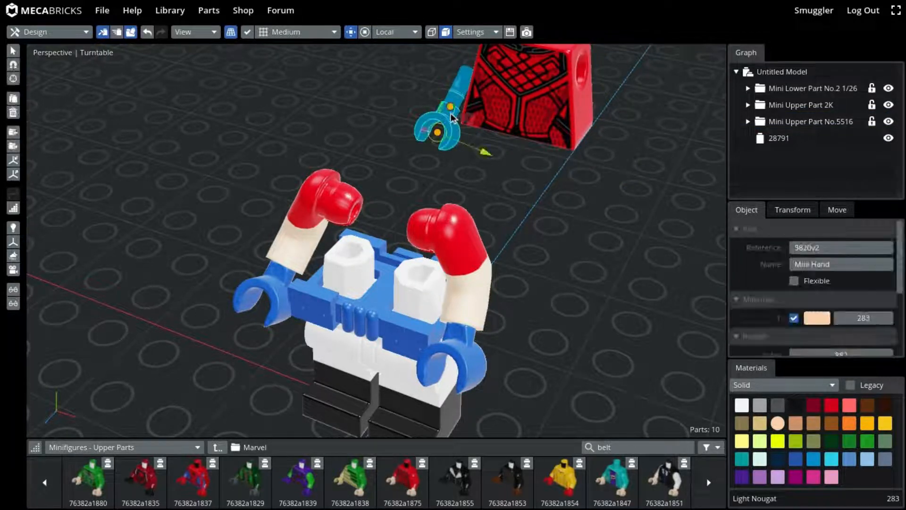
{"action": "key", "text": "Delete"}
Move the printed torso back onto the hips between the two-tone arms.
{"action": "left_click", "coordinate": [519, 113]}
{"action": "left_click_drag", "start_coordinate": [512, 152], "coordinate": [332, 304]}
{"action": "left_click", "coordinate": [180, 202]}
{"action": "right_click_drag", "start_coordinate": [180, 202], "coordinate": [222, 194]}
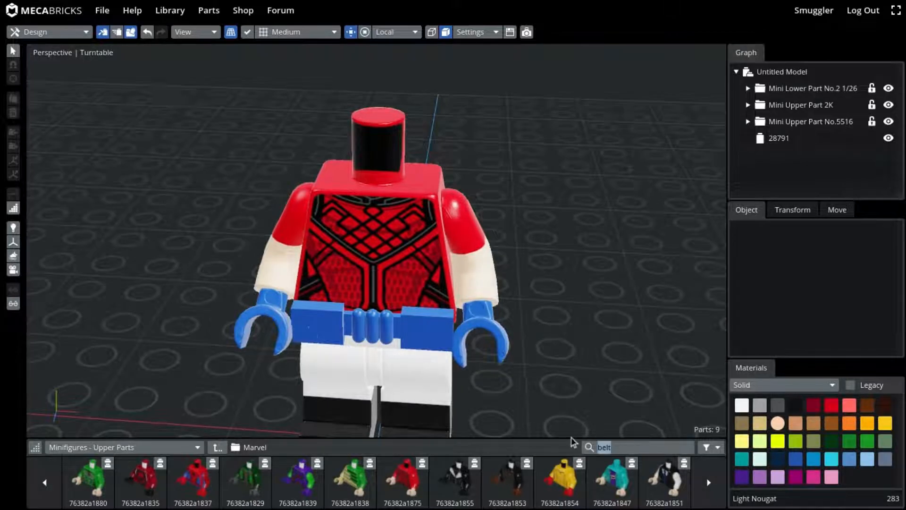
Search the parts library for Batman and place head 3626d834 on the torso's neck.
{"action": "type", "text": "Batman"}
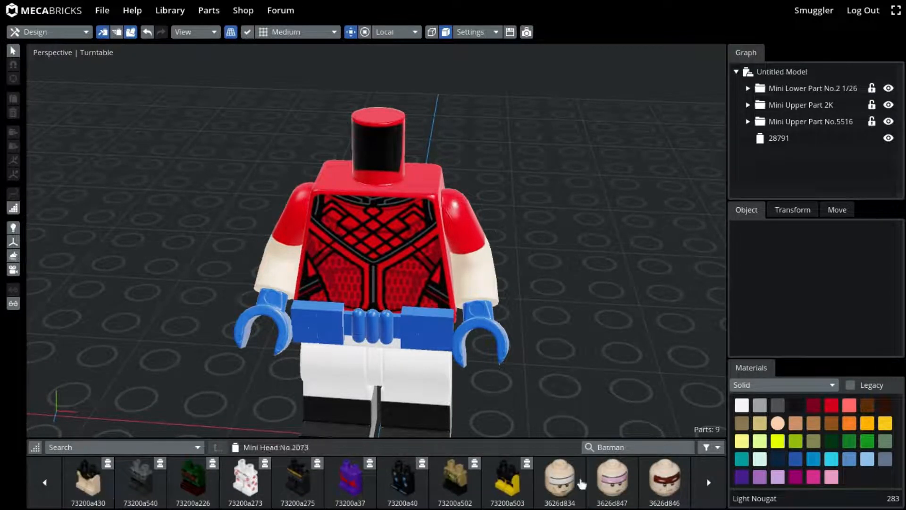
{"action": "left_click", "coordinate": [368, 165]}
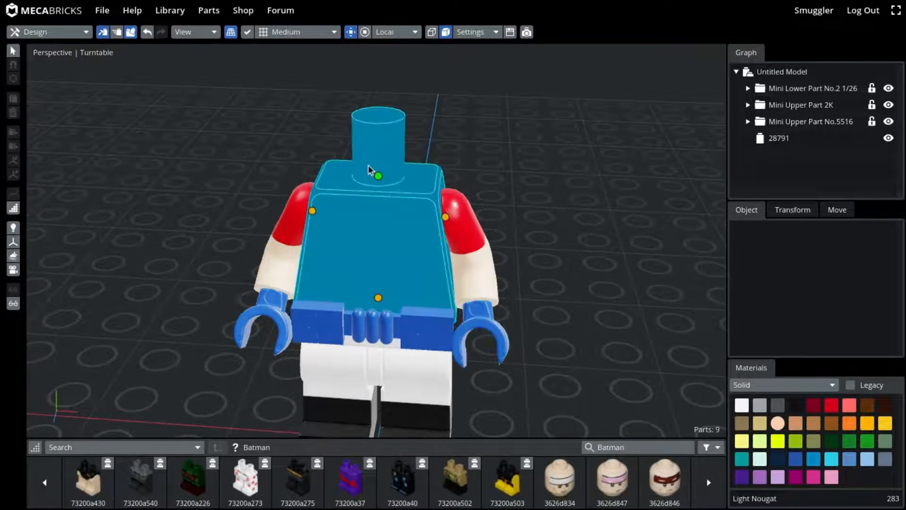
{"action": "left_click", "coordinate": [560, 480]}
{"action": "mouse_move", "coordinate": [555, 289]}
{"action": "right_mouse_down"}
{"action": "mouse_move", "coordinate": [568, 263]}
{"action": "mouse_move", "coordinate": [293, 279]}
{"action": "mouse_move", "coordinate": [356, 258]}
{"action": "mouse_move", "coordinate": [512, 261]}
{"action": "mouse_move", "coordinate": [565, 275]}
{"action": "right_mouse_up"}
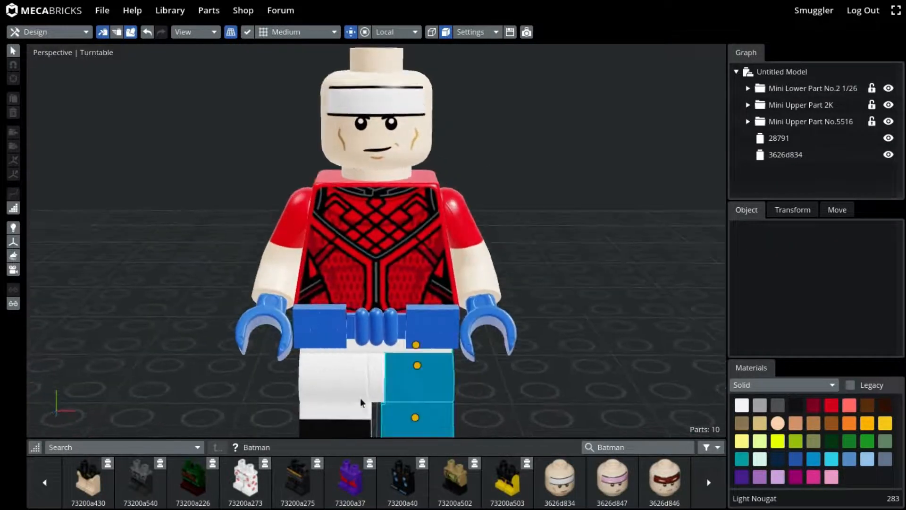
Switch the parts library to the Minifigures - Head Clothing category.
{"action": "left_click", "coordinate": [96, 449]}
{"action": "key", "text": "Up"}
{"action": "key", "text": "Up"}
{"action": "key", "text": "Up"}
{"action": "key", "text": "Up"}
{"action": "key", "text": "Up"}
{"action": "key", "text": "Up"}
{"action": "key", "text": "Up"}
{"action": "key", "text": "Up"}
{"action": "key", "text": "Up"}
{"action": "key", "text": "Up"}
{"action": "key", "text": "Up"}
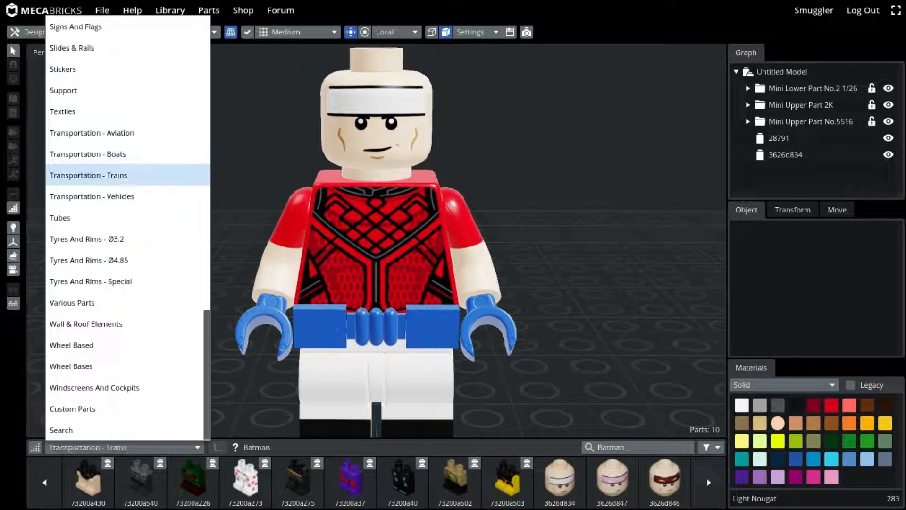
{"action": "key", "text": "Up"}
{"action": "key", "text": "Up"}
{"action": "key", "text": "Up"}
{"action": "key", "text": "Up"}
{"action": "key", "text": "Up"}
{"action": "key", "text": "Up"}
{"action": "key", "text": "Up"}
{"action": "key", "text": "Up"}
{"action": "key", "text": "Up"}
{"action": "key", "text": "Up"}
{"action": "key", "text": "Up"}
{"action": "key", "text": "Up"}
{"action": "key", "text": "Up"}
{"action": "key", "text": "Up"}
{"action": "key", "text": "Up"}
{"action": "key", "text": "Up"}
{"action": "key", "text": "Up"}
{"action": "key", "text": "Up"}
{"action": "key", "text": "Up"}
{"action": "key", "text": "Up"}
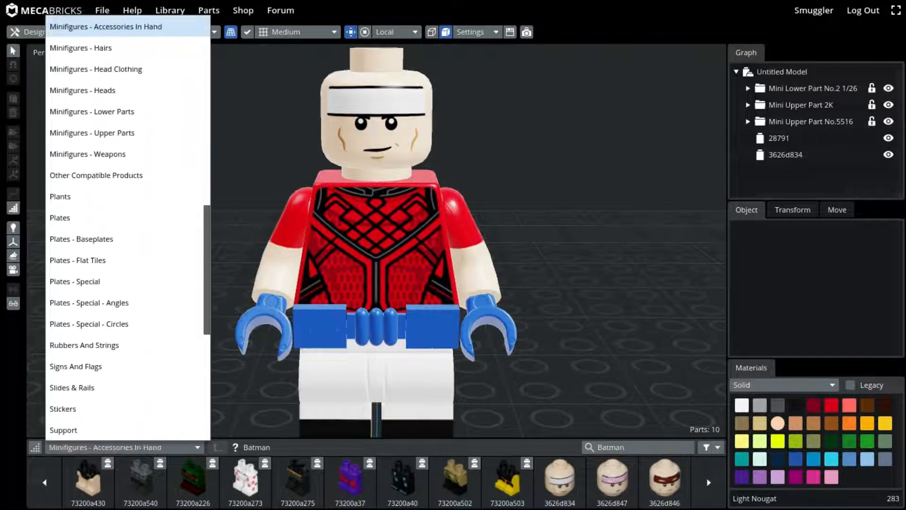
{"action": "key", "text": "Down"}
{"action": "key", "text": "Down"}
{"action": "key", "text": "Down"}
{"action": "key", "text": "Return"}
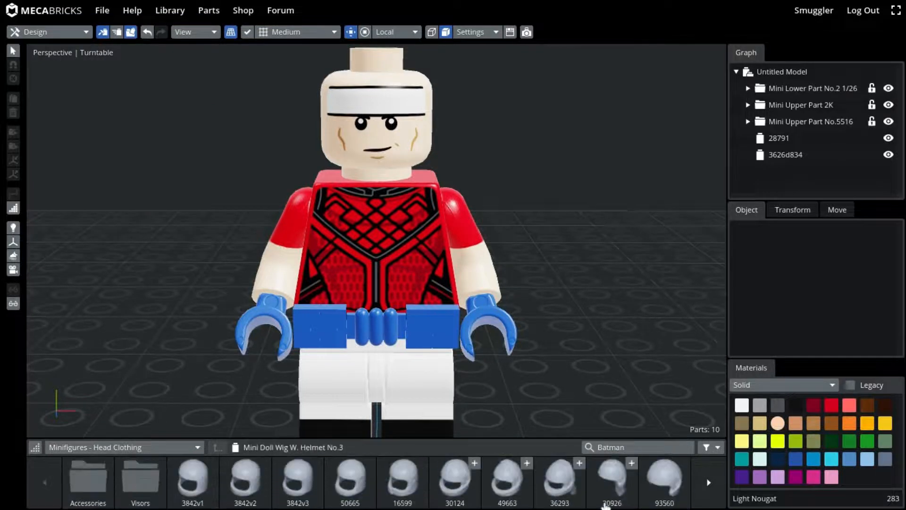
Browse the head clothing parts and place helmet 19303 on the minifigure's head.
{"action": "left_click", "coordinate": [709, 482]}
{"action": "left_click", "coordinate": [714, 484]}
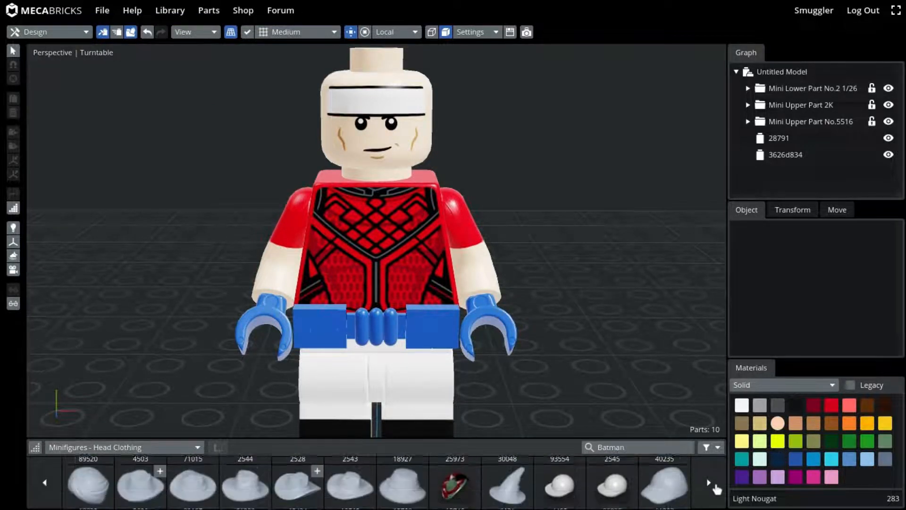
{"action": "left_click", "coordinate": [713, 484]}
{"action": "left_click", "coordinate": [714, 484]}
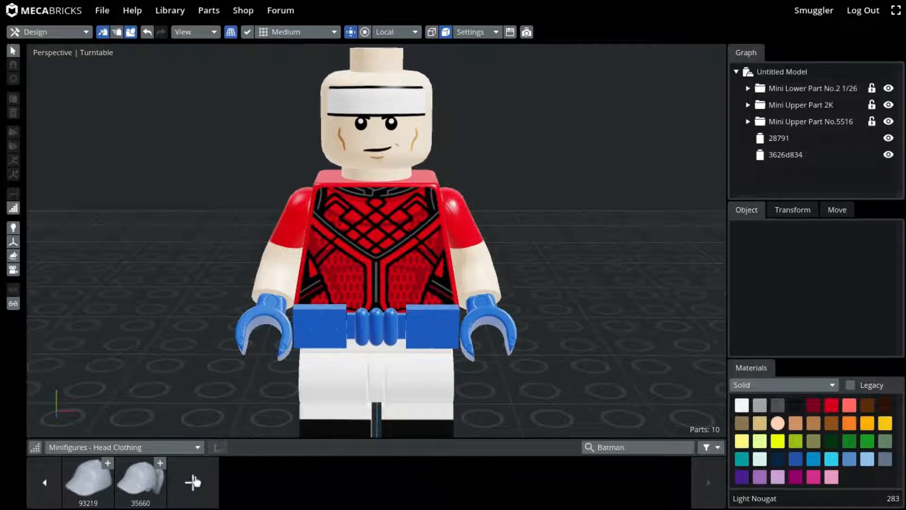
{"action": "left_click", "coordinate": [715, 486]}
{"action": "left_click", "coordinate": [715, 487]}
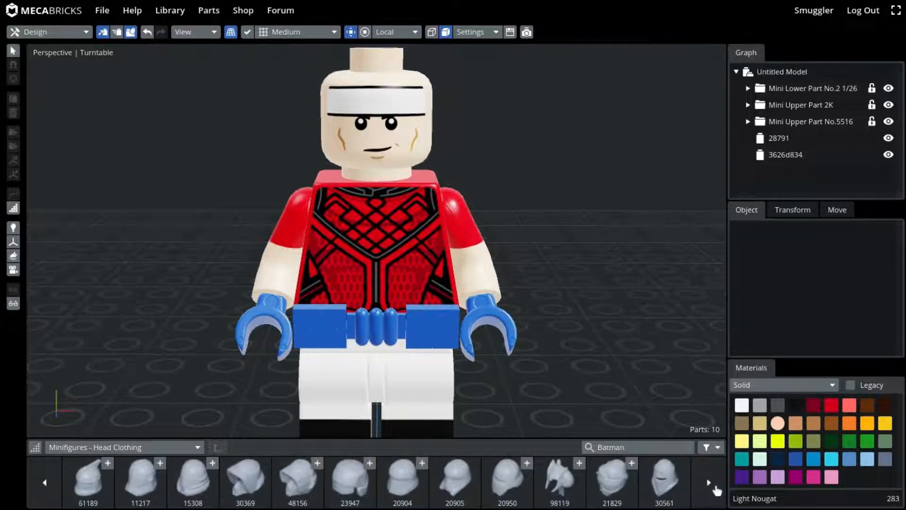
{"action": "left_click", "coordinate": [715, 488]}
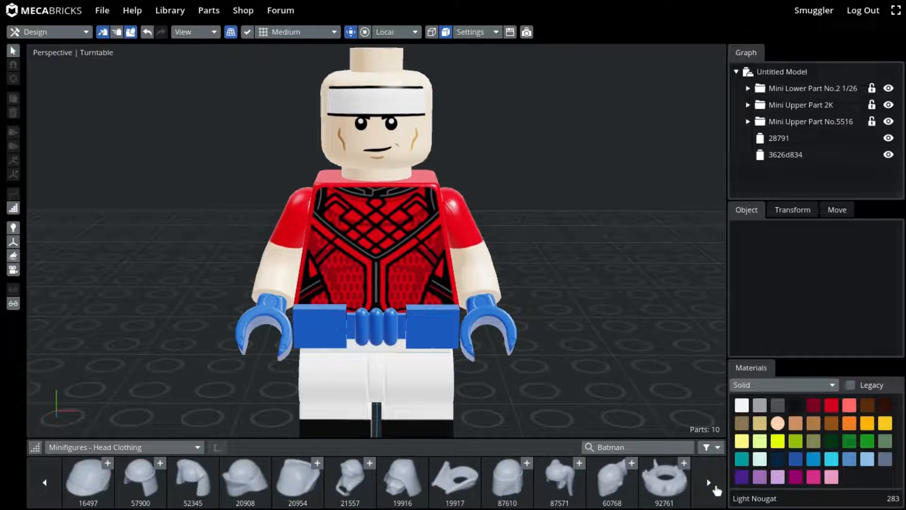
{"action": "left_click", "coordinate": [716, 488]}
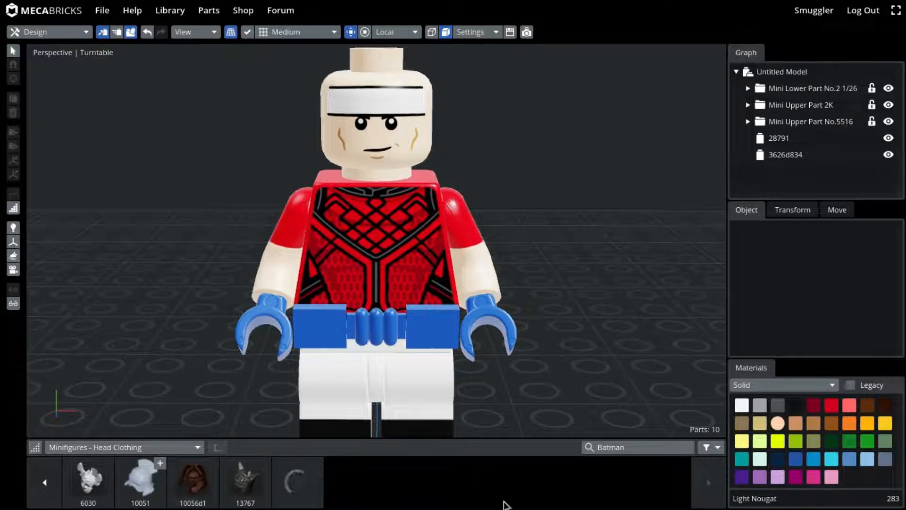
{"action": "left_click", "coordinate": [713, 481]}
{"action": "left_click", "coordinate": [713, 482]}
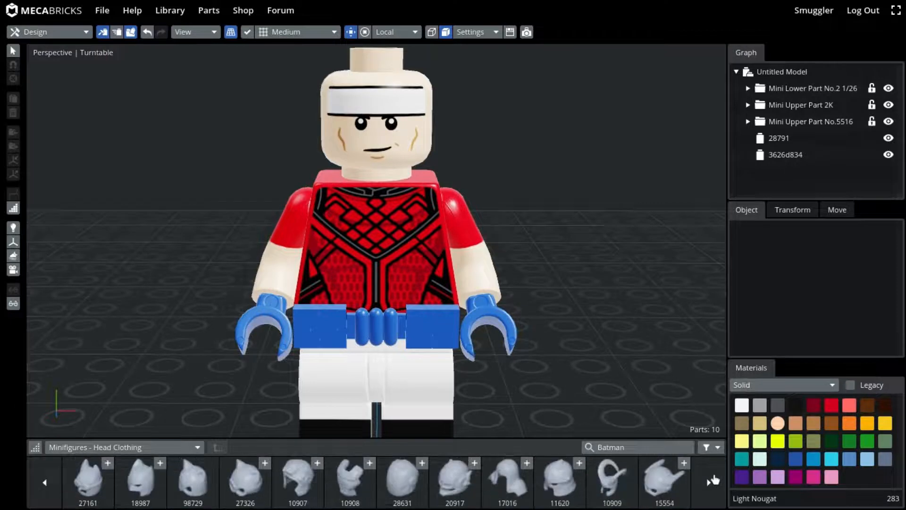
{"action": "left_click", "coordinate": [714, 480]}
{"action": "left_click", "coordinate": [403, 93]}
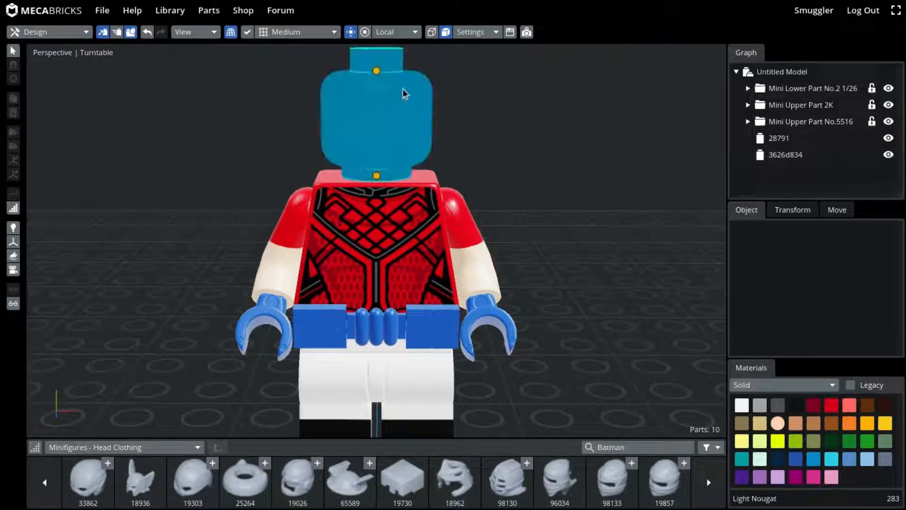
{"action": "left_click", "coordinate": [192, 477]}
{"action": "left_click", "coordinate": [203, 352]}
{"action": "left_click_drag", "start_coordinate": [130, 326], "coordinate": [154, 334]}
Colour the helmet with the Pearlescent material Silver Metallic.
{"action": "left_click", "coordinate": [349, 75]}
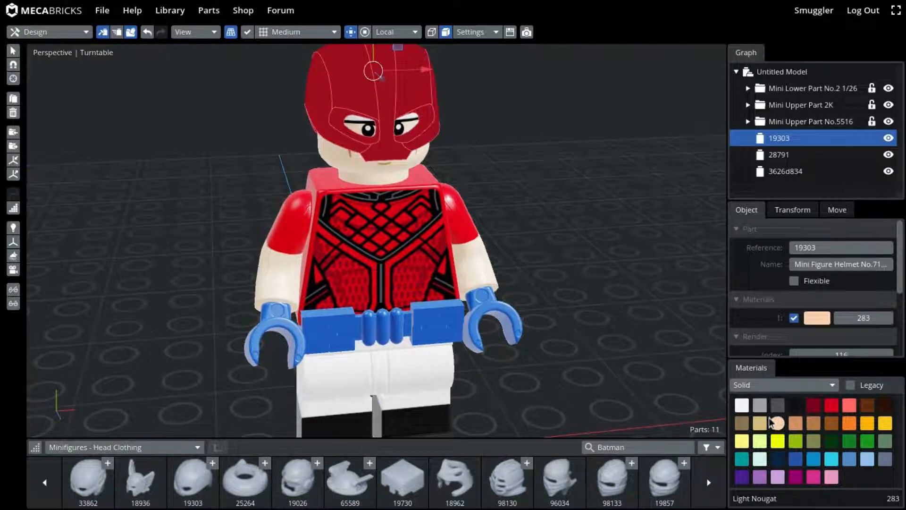
{"action": "left_click", "coordinate": [783, 384]}
{"action": "left_click", "coordinate": [758, 335]}
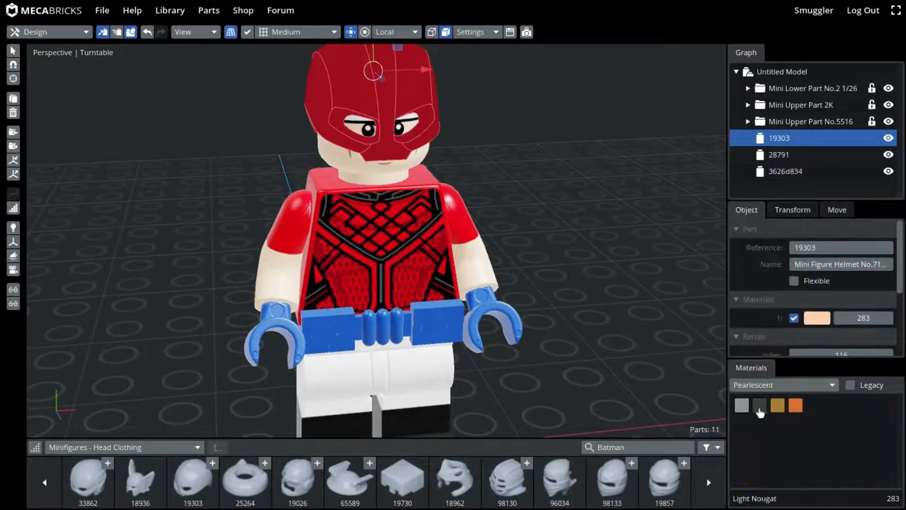
{"action": "left_click", "coordinate": [741, 405]}
{"action": "left_click", "coordinate": [673, 388]}
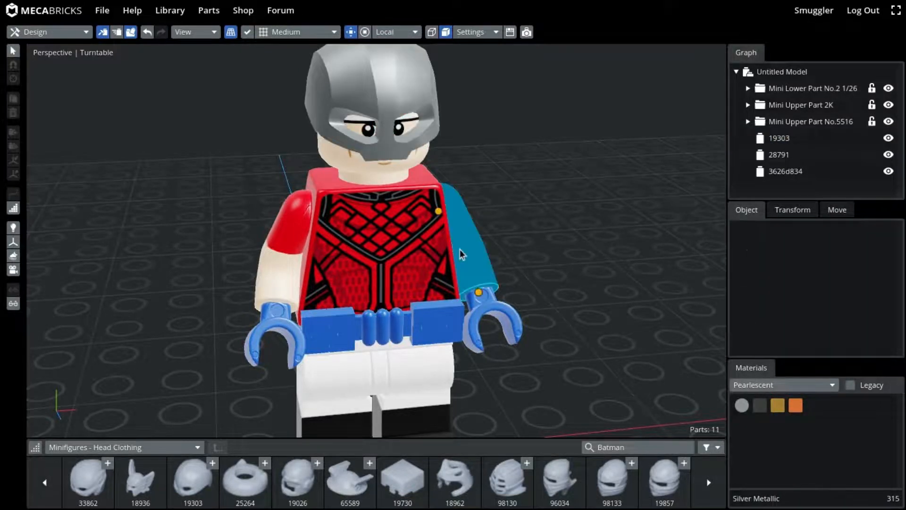
Return to the start of the head clothing parts and open the Accessories folder.
{"action": "scroll", "coordinate": [460, 250], "scroll_direction": "down", "scroll_amount": 3}
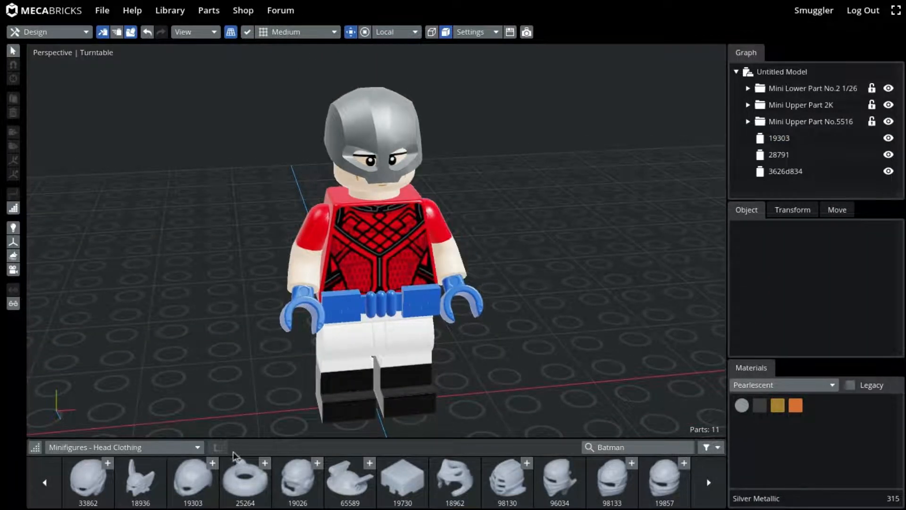
{"action": "scroll", "coordinate": [214, 491], "scroll_direction": "down", "scroll_amount": 3}
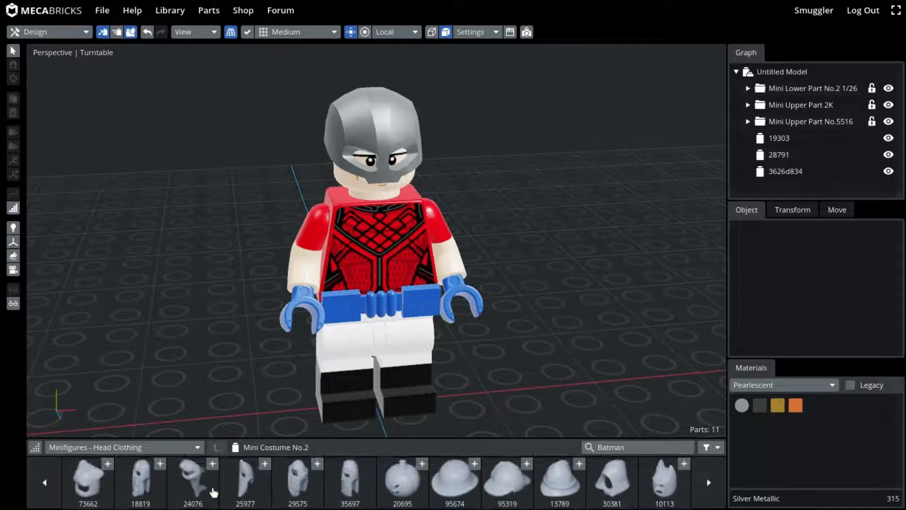
{"action": "scroll", "coordinate": [213, 491], "scroll_direction": "down", "scroll_amount": 1}
{"action": "left_click", "coordinate": [53, 482]}
{"action": "left_click", "coordinate": [52, 482]}
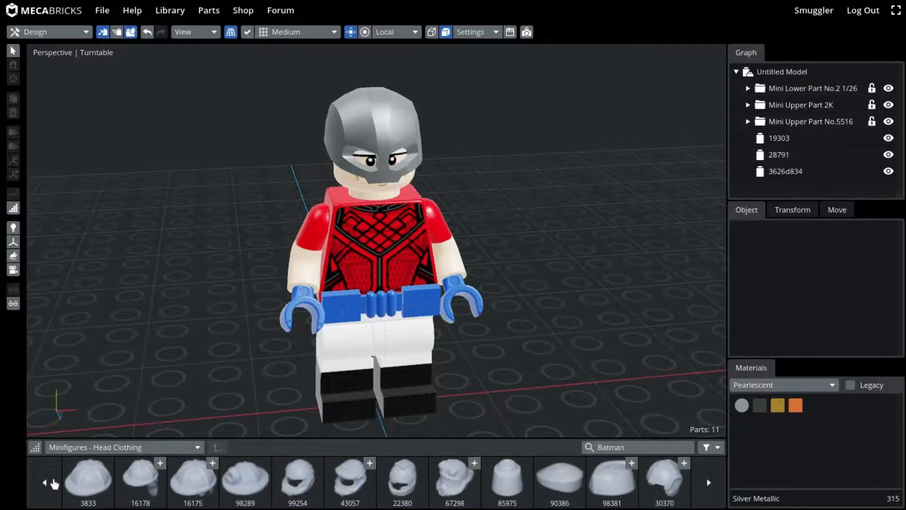
{"action": "left_click", "coordinate": [53, 482]}
{"action": "left_click", "coordinate": [53, 482]}
{"action": "left_click", "coordinate": [53, 482]}
{"action": "left_click", "coordinate": [52, 480]}
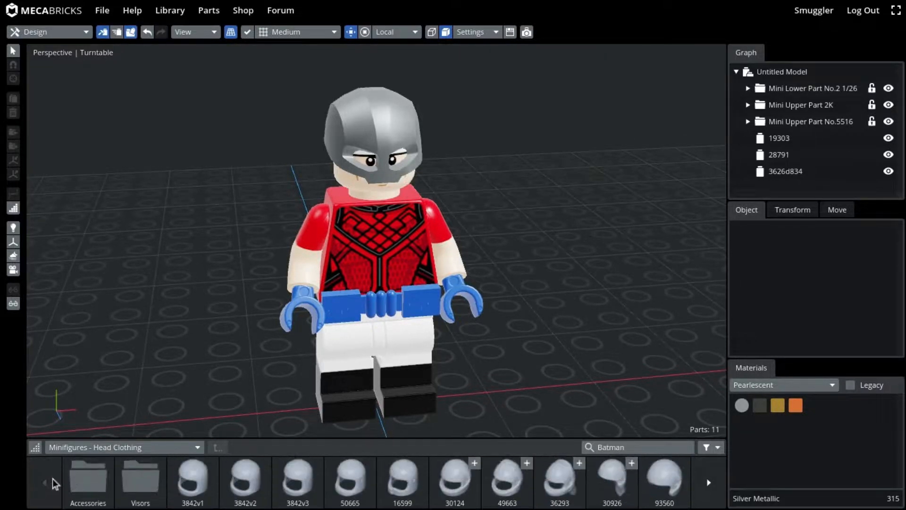
{"action": "left_click", "coordinate": [111, 486]}
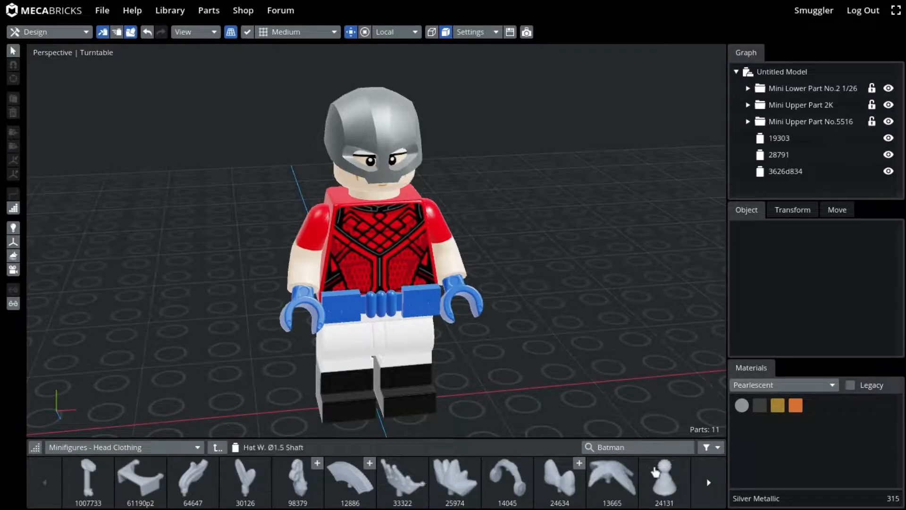
Place headset 14045 from the head clothing accessories on the silver helmet.
{"action": "left_click_drag", "start_coordinate": [655, 472], "coordinate": [373, 111]}
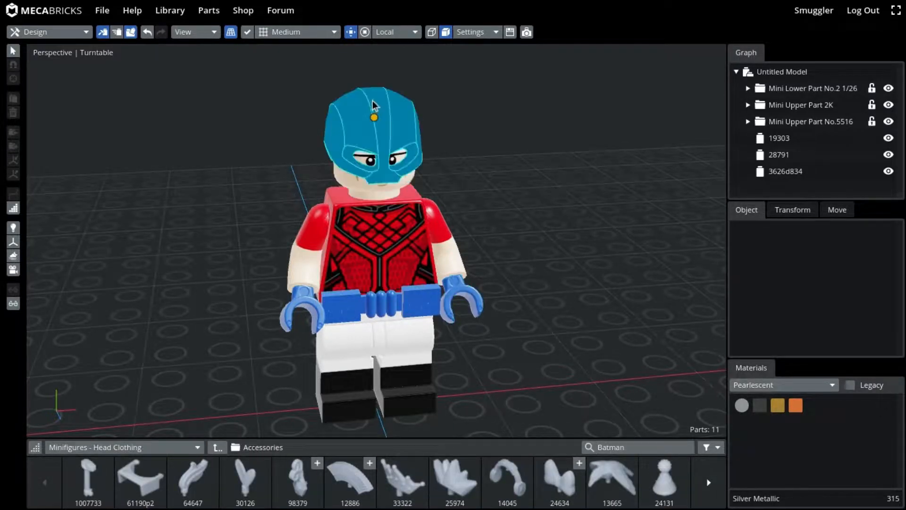
{"action": "left_click", "coordinate": [372, 105]}
{"action": "left_click_drag", "start_coordinate": [518, 494], "coordinate": [312, 66]}
Rotate the headset until its band arches upright over the helmet with one ear cup on each side of the head.
{"action": "key", "text": "Left"}
{"action": "key", "text": "Left"}
{"action": "key", "text": "Left"}
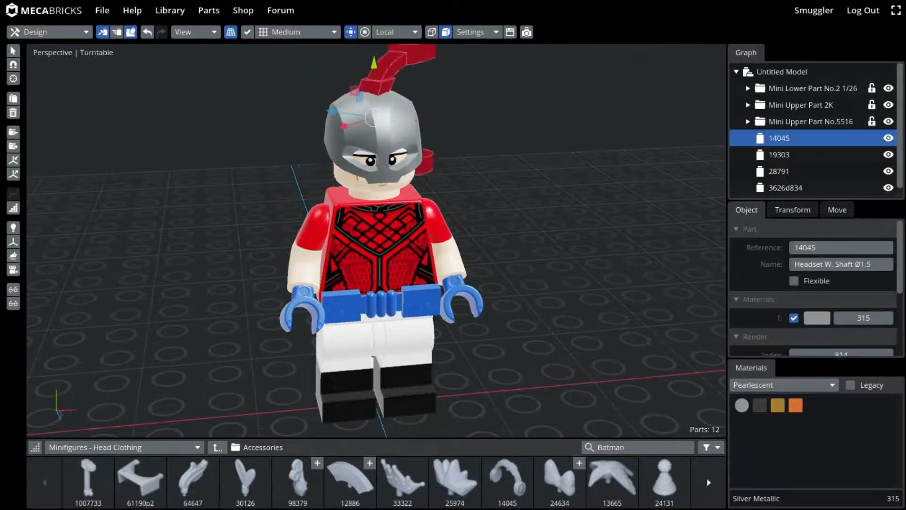
{"action": "key", "text": "Up"}
{"action": "key", "text": "Up"}
{"action": "key", "text": "Up"}
{"action": "key", "text": "Up"}
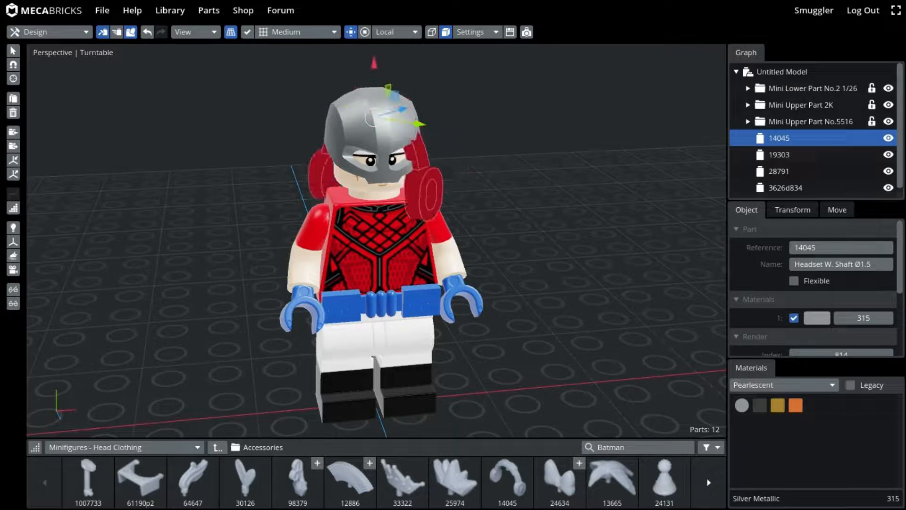
{"action": "key", "text": "Left"}
{"action": "key", "text": "Left"}
{"action": "key", "text": "Left"}
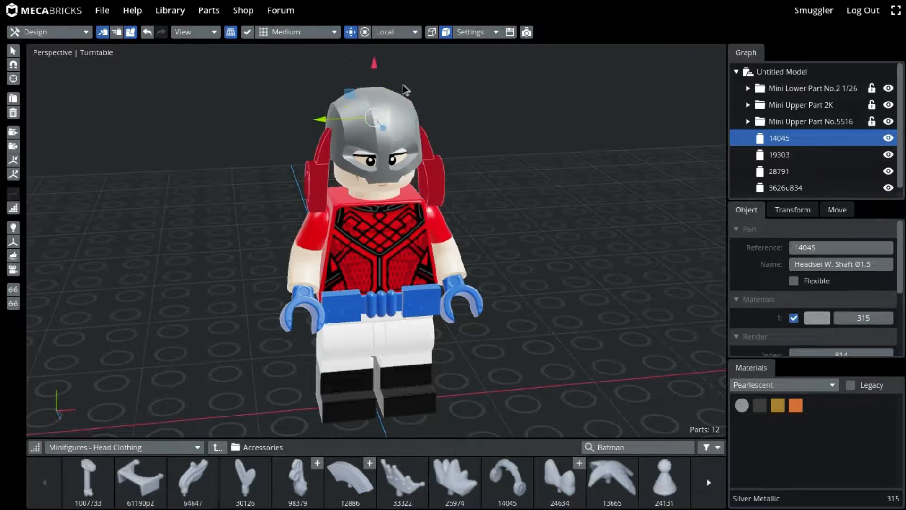
Raise the headset 4 mm above the helmet, and lower it slightly using the Small transform grid.
{"action": "left_click_drag", "start_coordinate": [375, 64], "coordinate": [372, 33]}
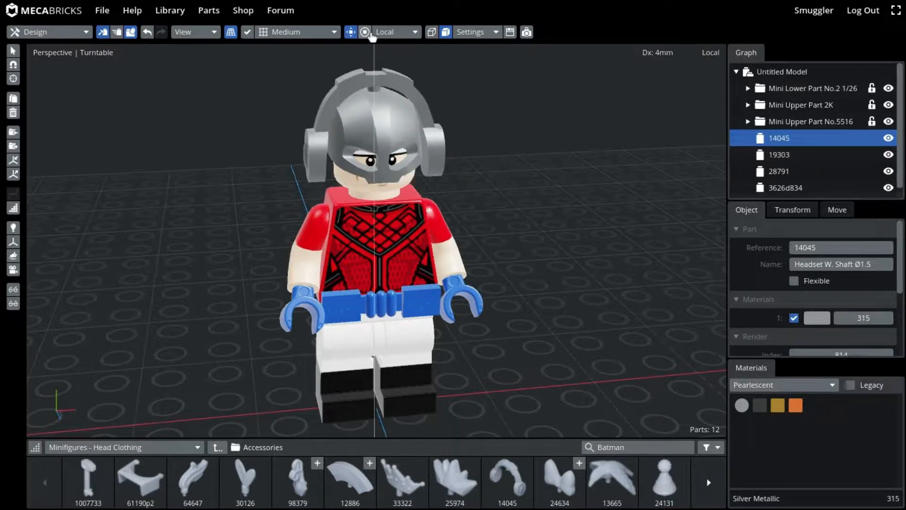
{"action": "left_click", "coordinate": [289, 34]}
{"action": "left_click", "coordinate": [288, 72]}
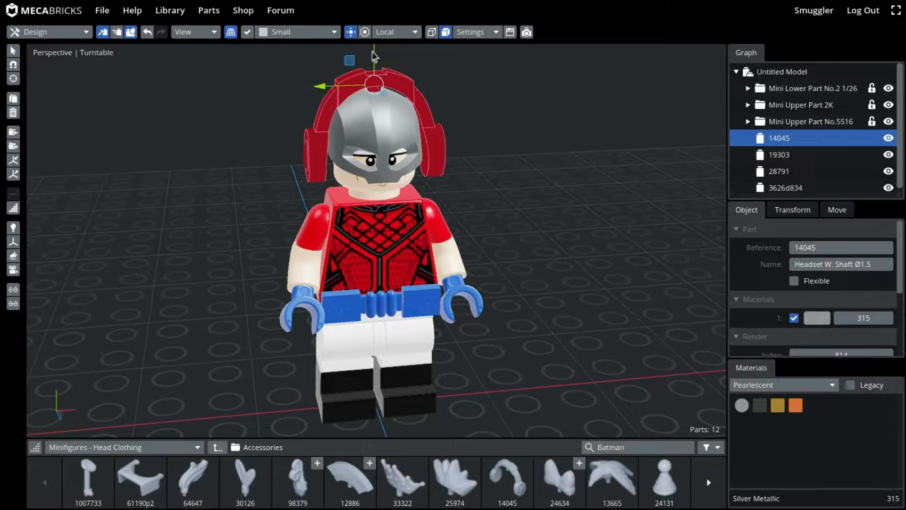
{"action": "left_click_drag", "start_coordinate": [373, 52], "coordinate": [375, 59]}
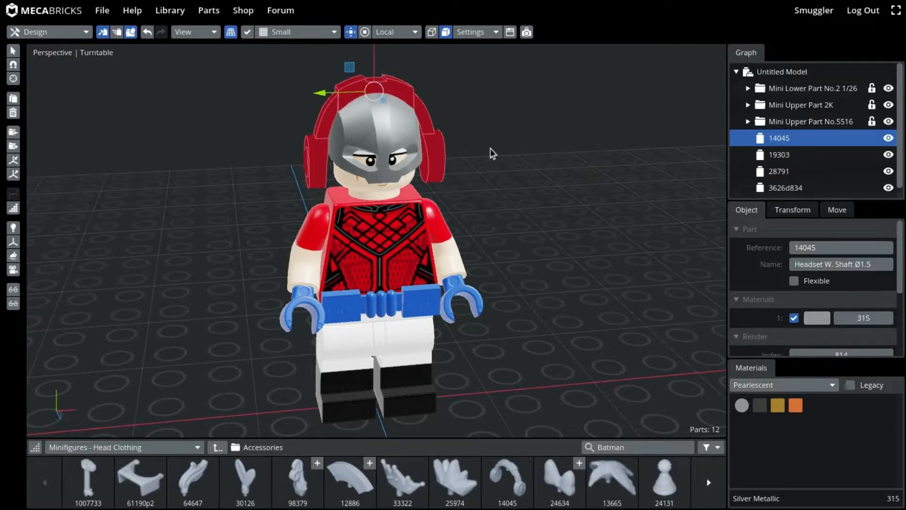
Set the transform grid back to Medium and deselect the headset.
{"action": "left_click", "coordinate": [309, 33]}
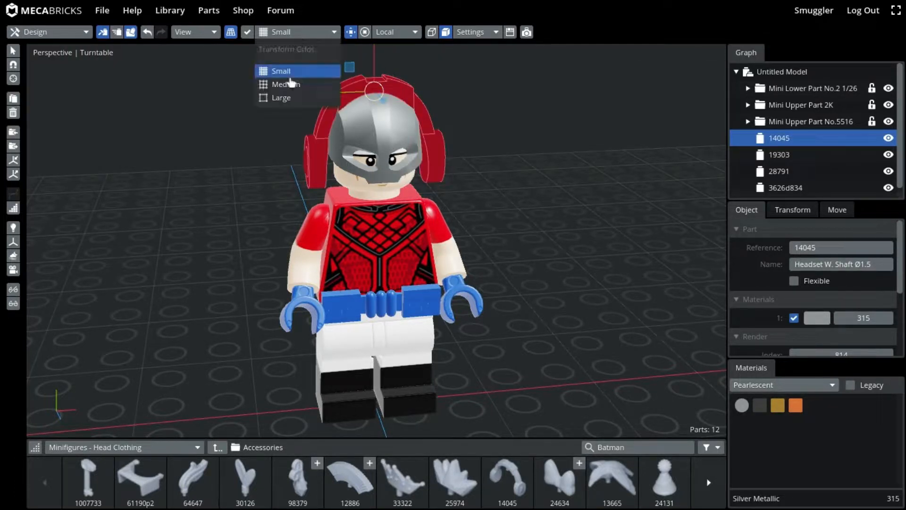
{"action": "left_click", "coordinate": [286, 84]}
{"action": "left_click", "coordinate": [182, 240]}
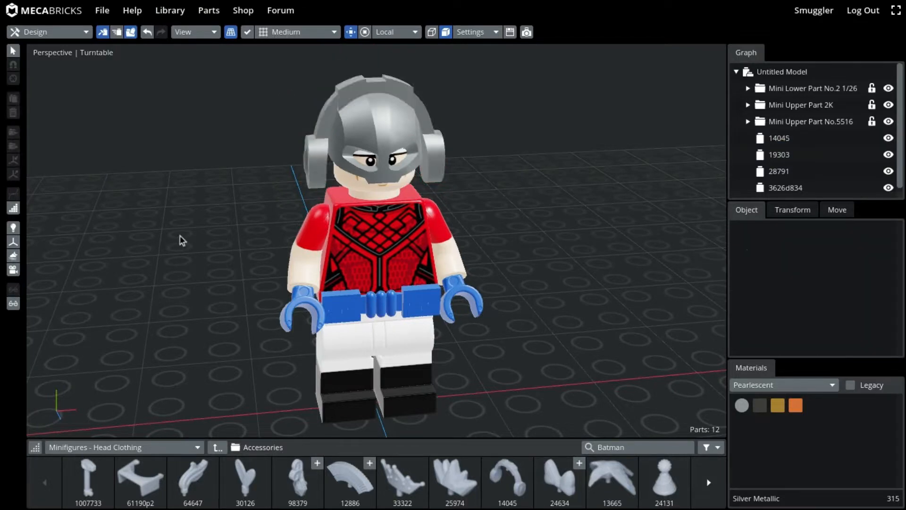